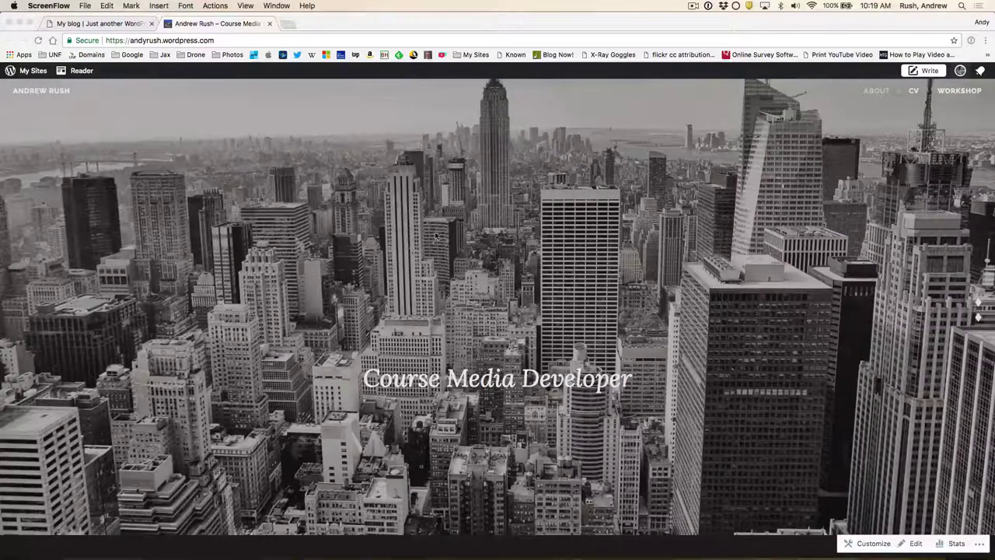
Step: Compare the hosted WordPress.com site with the UNF blog by switching between their tabs, ending on the hosted site
{"action": "left_click", "coordinate": [119, 25]}
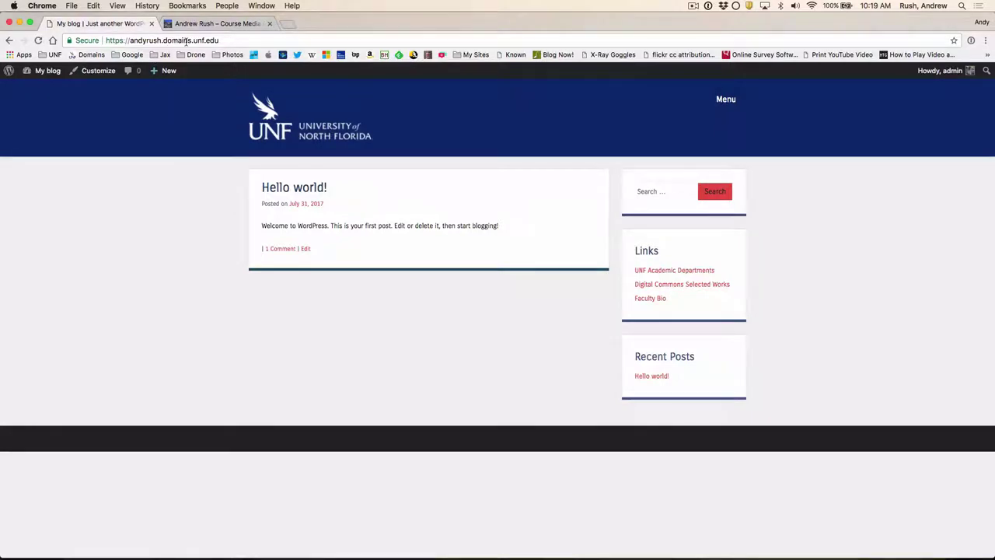
{"action": "left_click", "coordinate": [223, 24]}
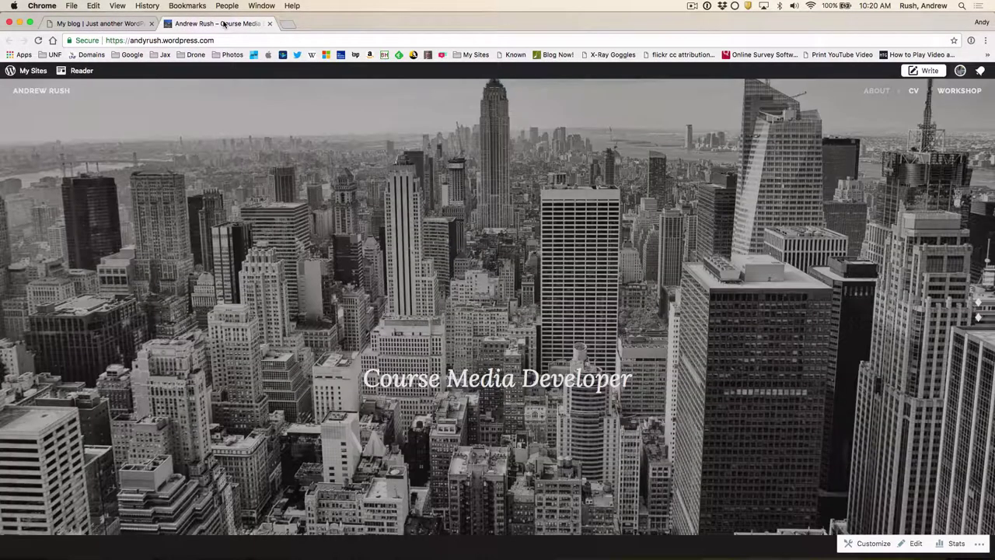
{"action": "left_click", "coordinate": [97, 24]}
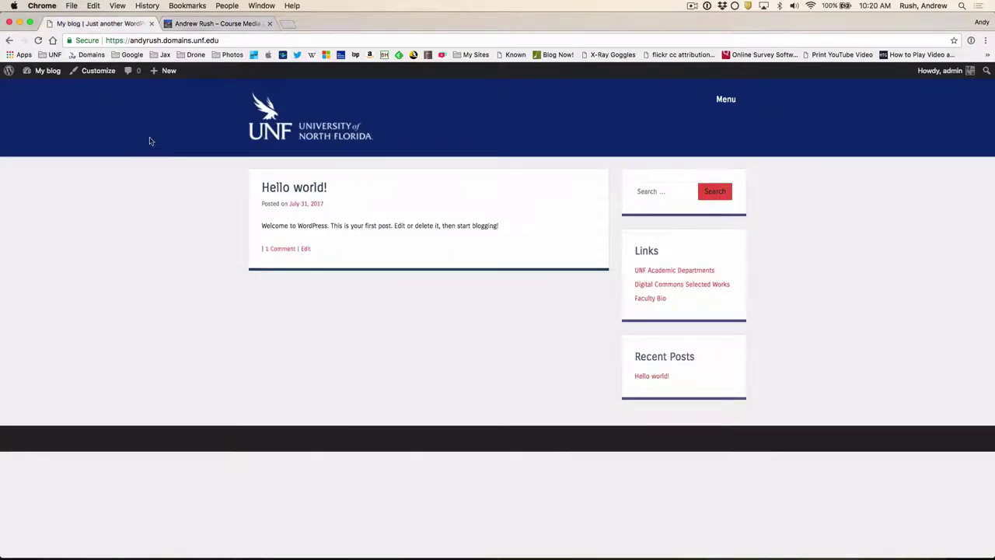
{"action": "left_click", "coordinate": [224, 24]}
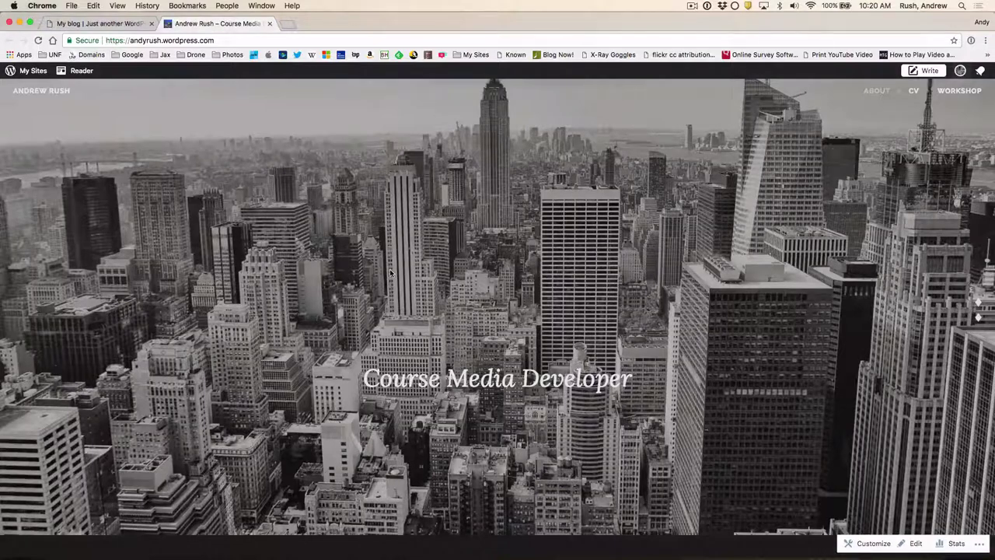
{"action": "left_click", "coordinate": [118, 23]}
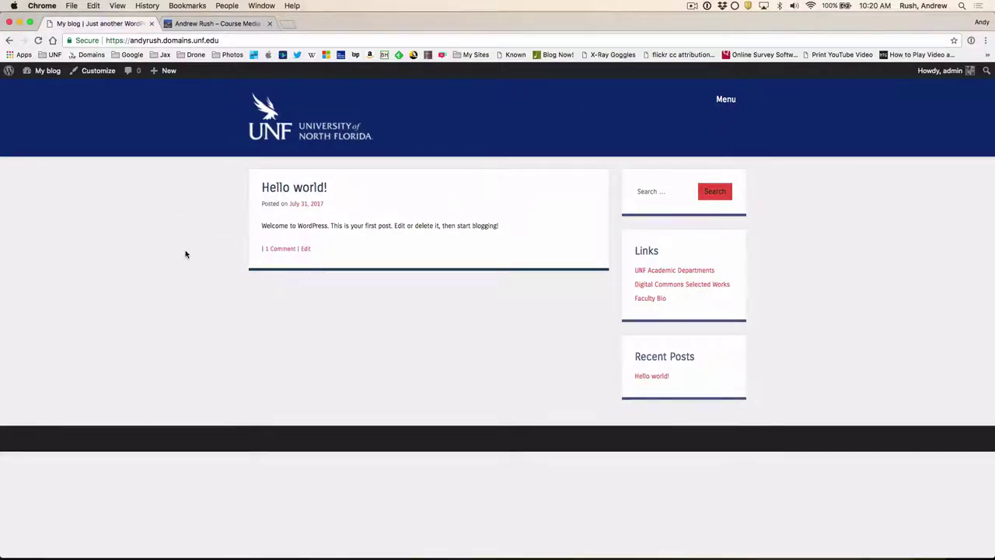
{"action": "left_click", "coordinate": [214, 23]}
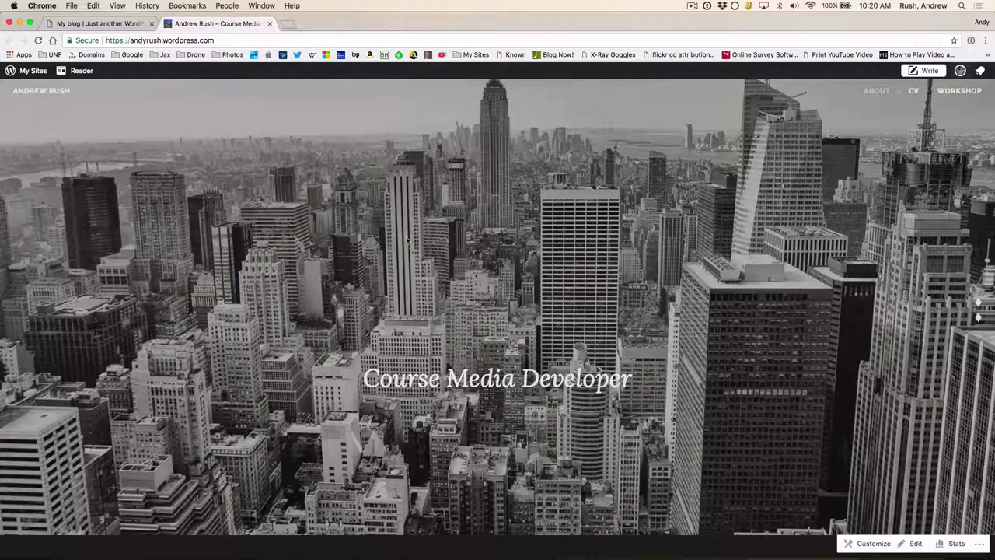
Step: Open the hosted site's Settings and scroll down to Site Tools
{"action": "left_click", "coordinate": [26, 71]}
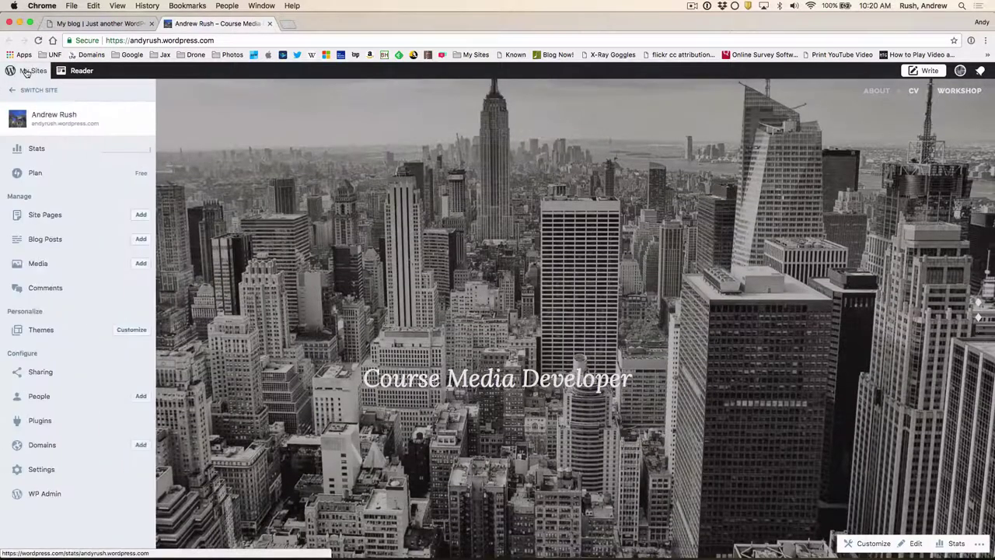
{"action": "left_click", "coordinate": [50, 472]}
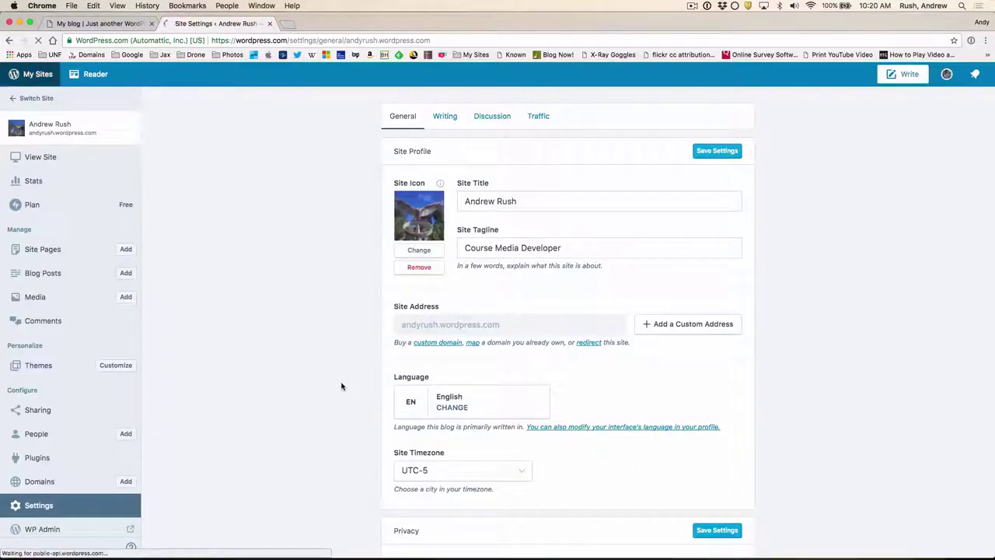
{"action": "scroll", "coordinate": [342, 386], "scroll_direction": "down", "scroll_amount": 1}
{"action": "scroll", "coordinate": [341, 387], "scroll_direction": "down", "scroll_amount": 10}
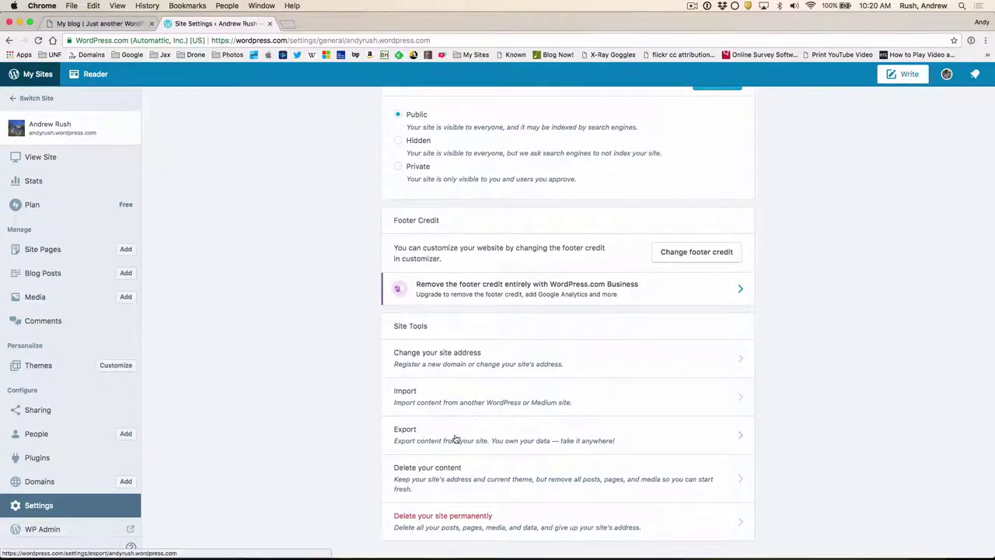
Step: Export all of the site's content and download the resulting zip file
{"action": "left_click", "coordinate": [483, 441]}
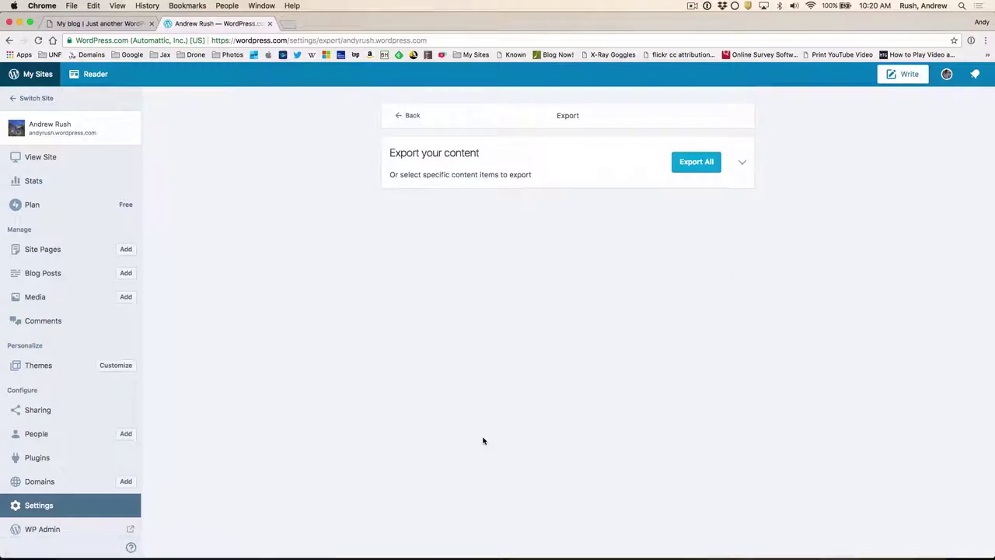
{"action": "left_click", "coordinate": [741, 164]}
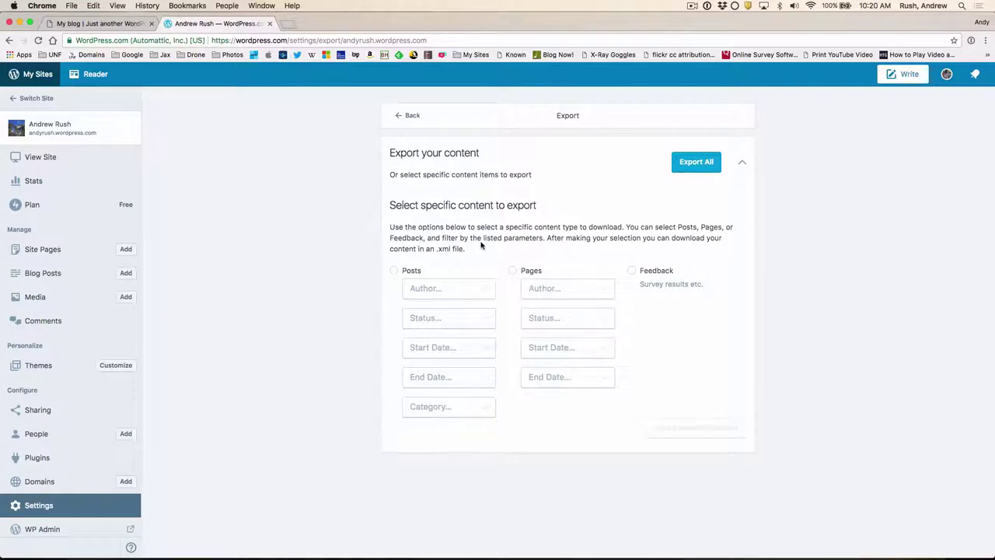
{"action": "left_click", "coordinate": [742, 164]}
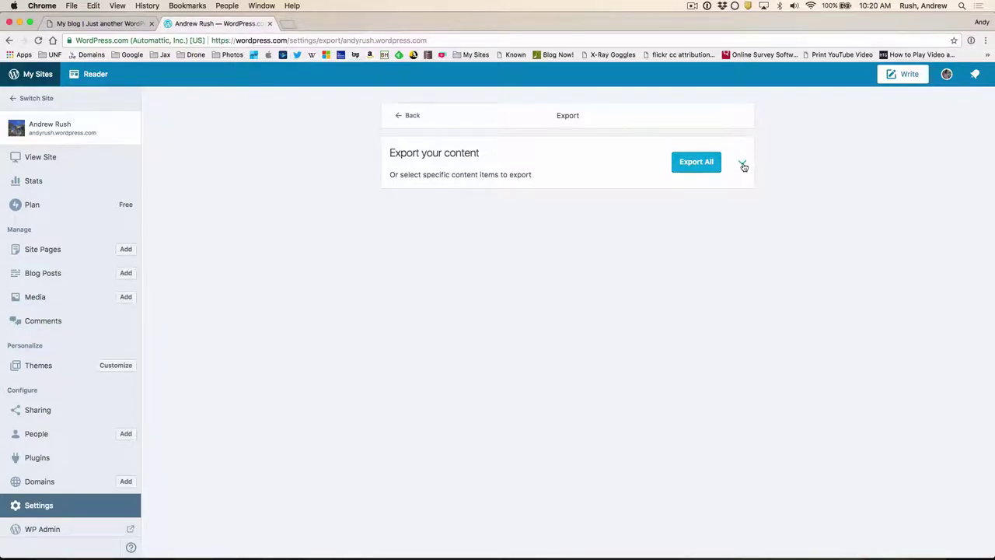
{"action": "left_click", "coordinate": [694, 162]}
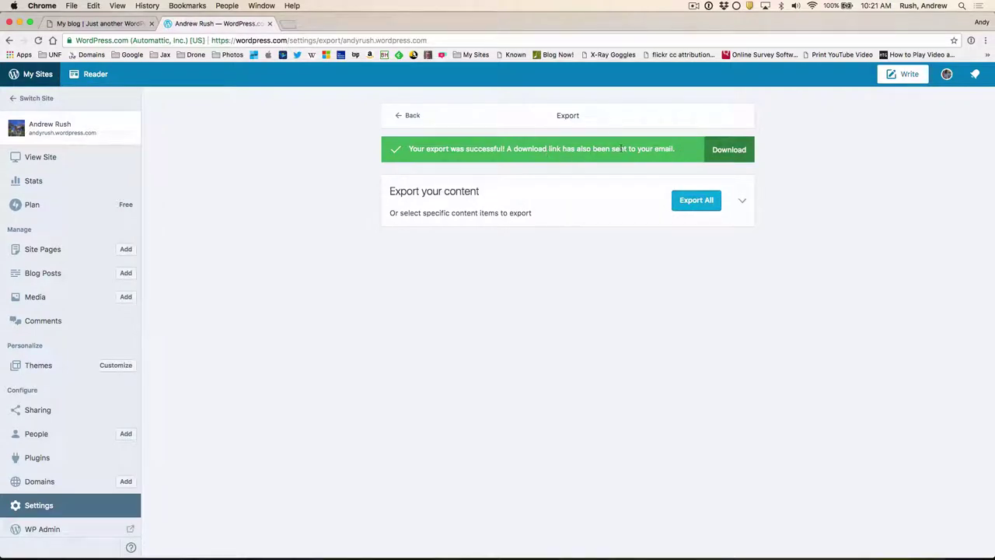
{"action": "left_click", "coordinate": [729, 151]}
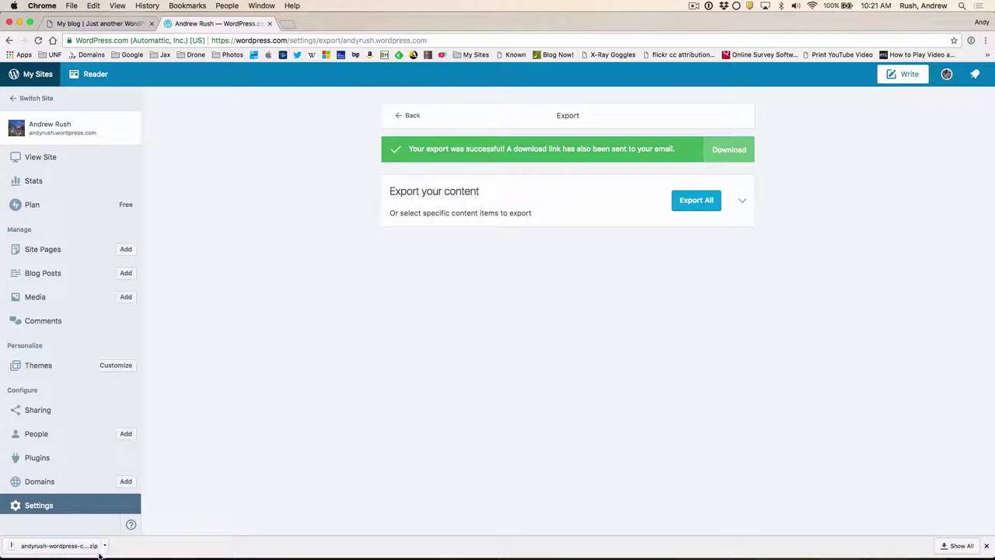
Step: Reveal the downloaded export zip in Finder, leaving its name unchanged
{"action": "left_click", "coordinate": [105, 547]}
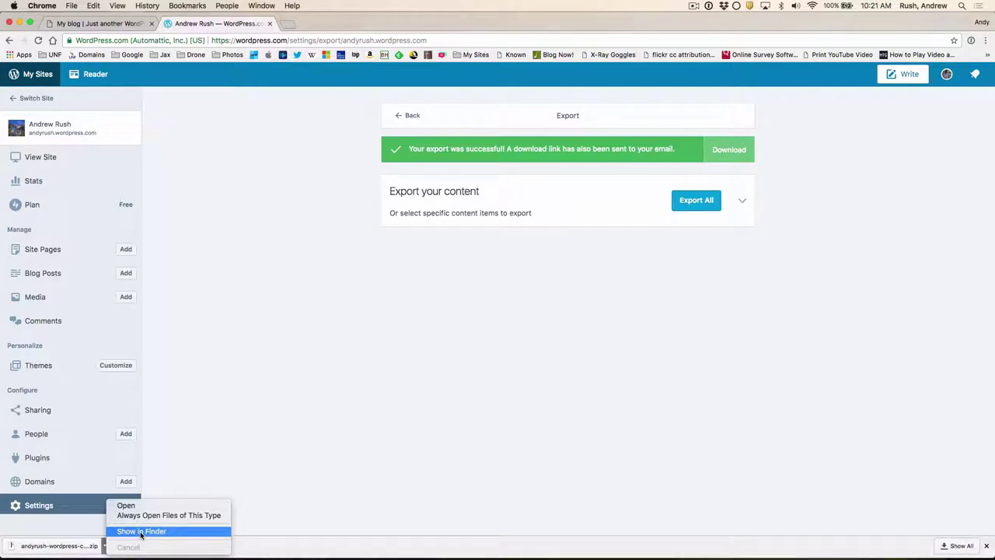
{"action": "left_click", "coordinate": [141, 532]}
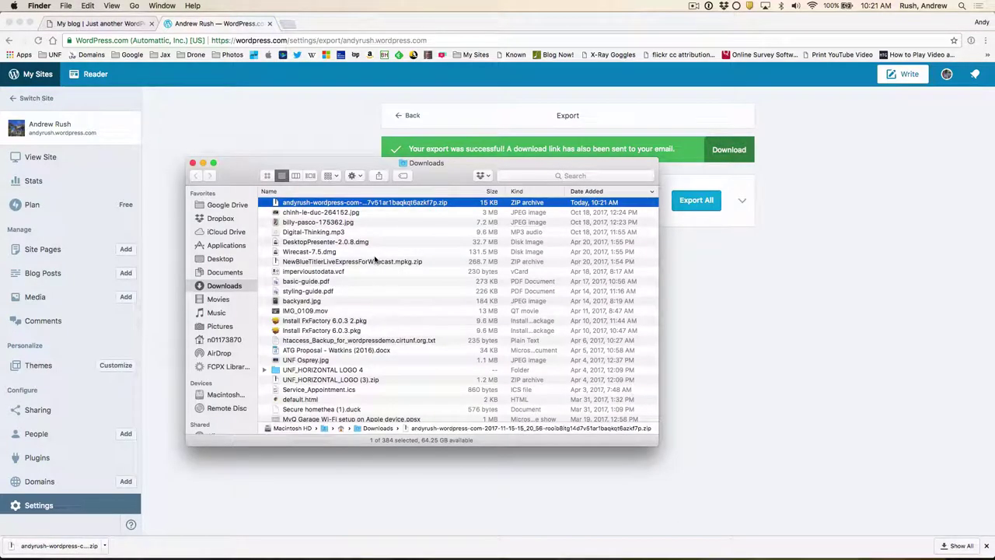
{"action": "scroll", "coordinate": [371, 257], "scroll_direction": "up", "scroll_amount": 1}
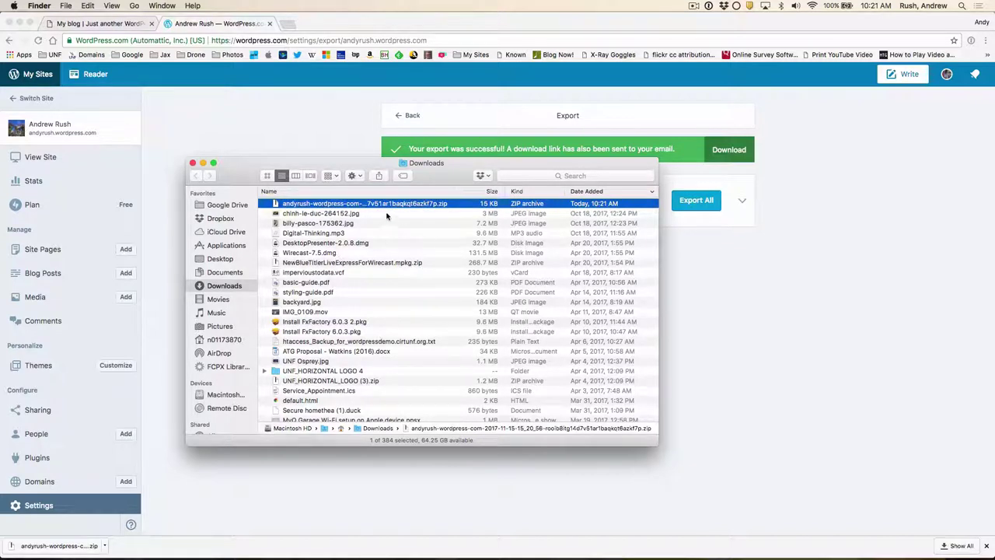
{"action": "left_click", "coordinate": [346, 203]}
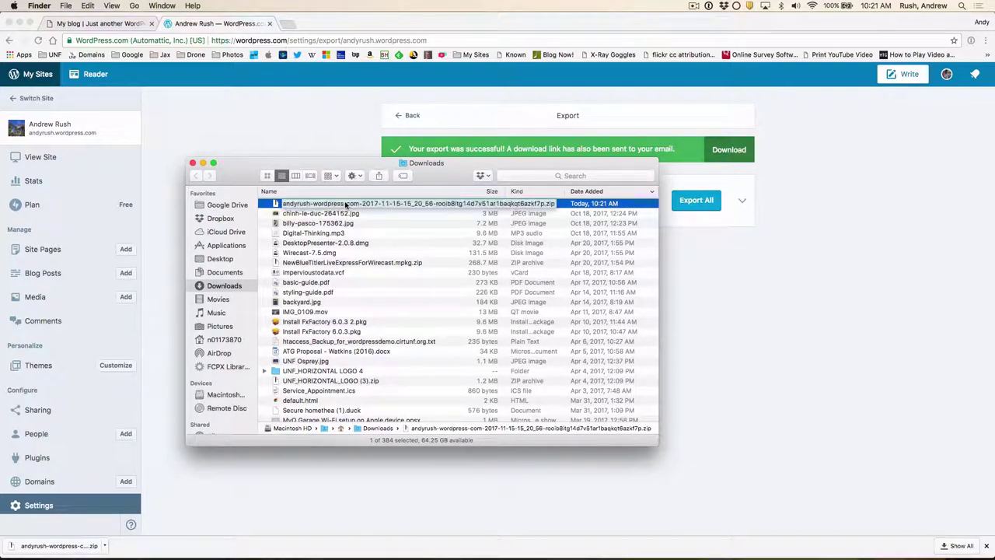
{"action": "key", "text": "Return"}
Step: Unzip the archive and open the extracted folder holding the 94 KB XML file
{"action": "double_click", "coordinate": [311, 204]}
{"action": "double_click", "coordinate": [311, 204]}
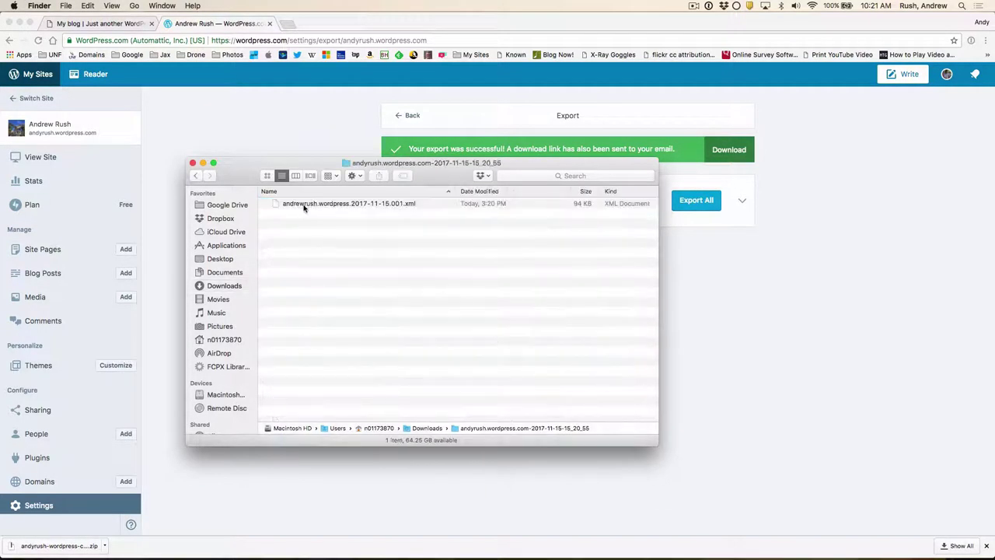
{"action": "left_click", "coordinate": [196, 176]}
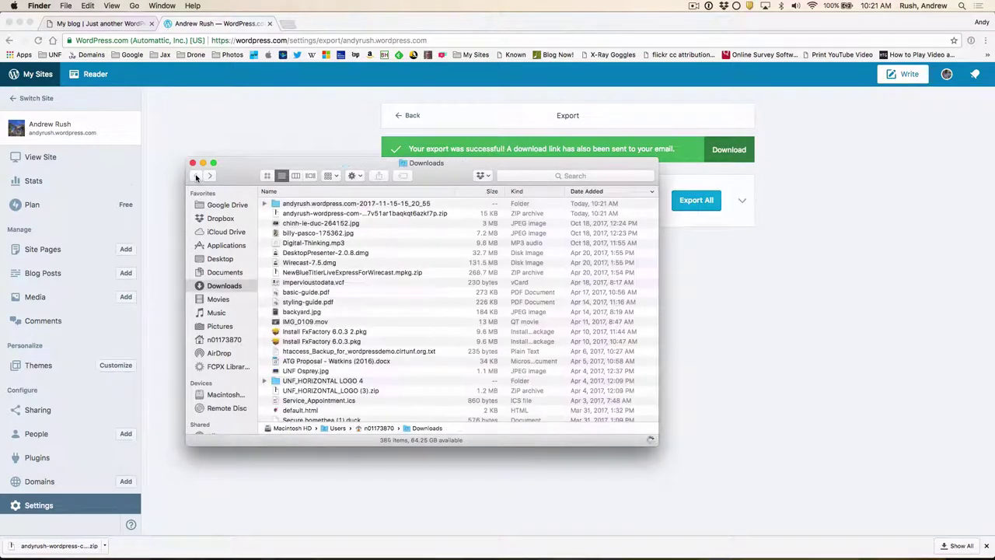
{"action": "double_click", "coordinate": [299, 204]}
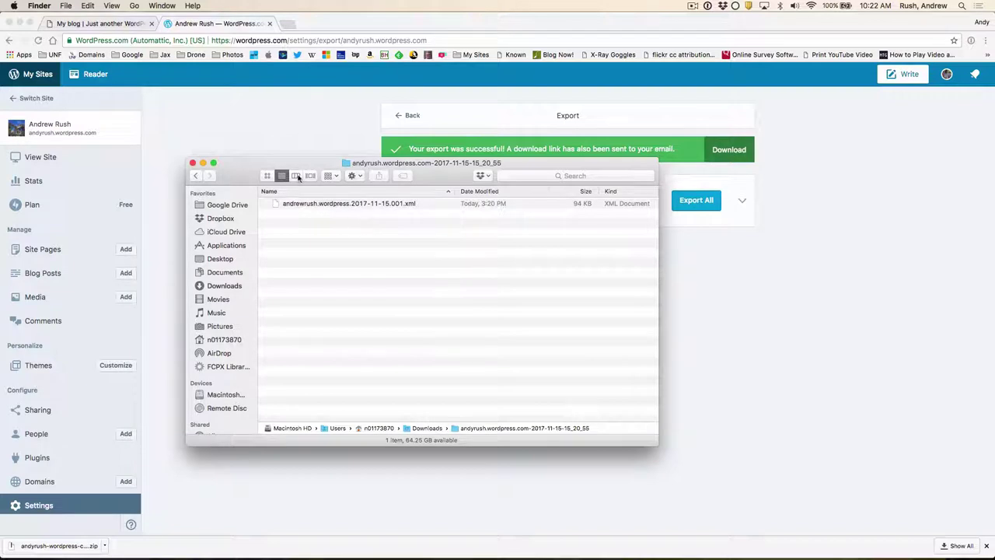
Step: Go to the UNF blog's admin Dashboard and open Tools > Import
{"action": "left_click", "coordinate": [106, 24]}
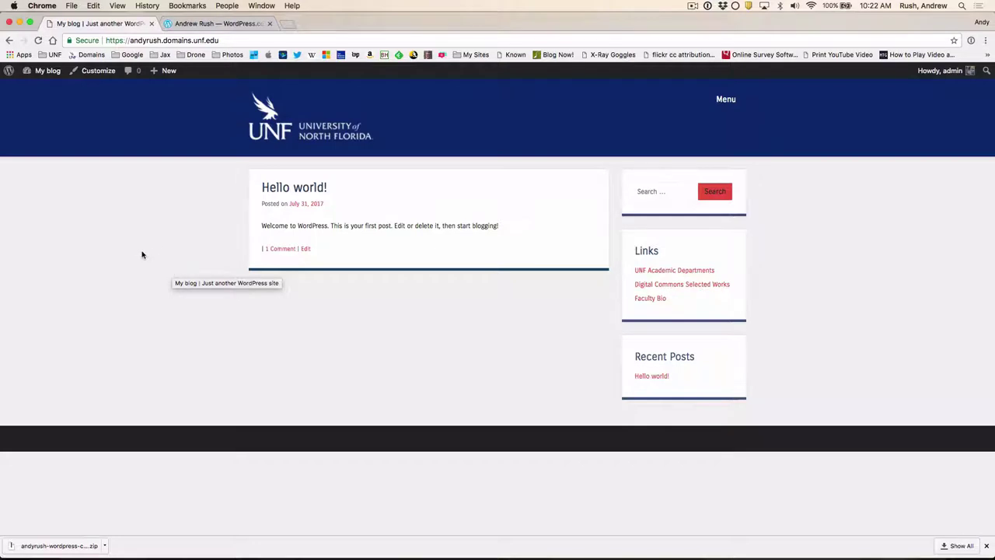
{"action": "mouse_move", "coordinate": [50, 76]}
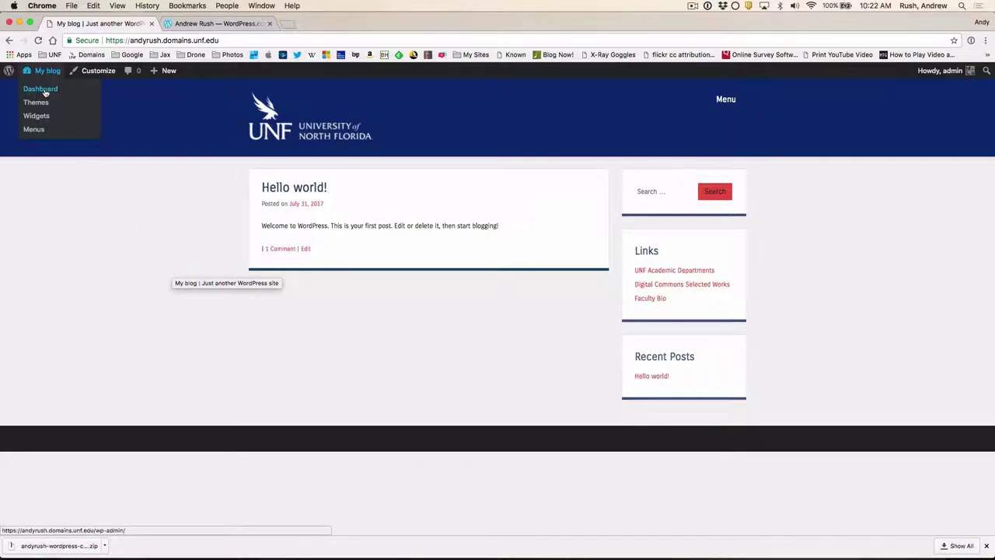
{"action": "left_click", "coordinate": [40, 89]}
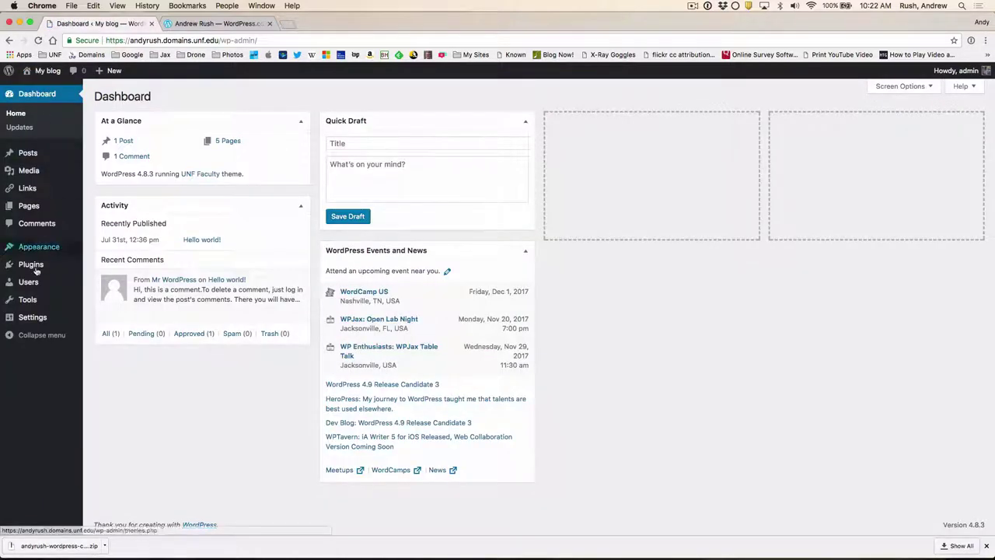
{"action": "mouse_move", "coordinate": [33, 301]}
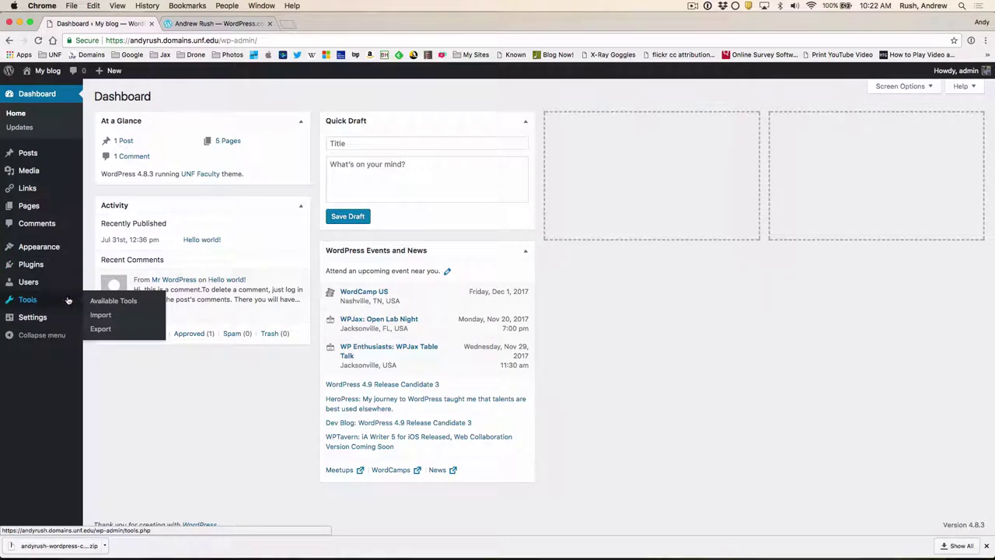
{"action": "left_click", "coordinate": [106, 319]}
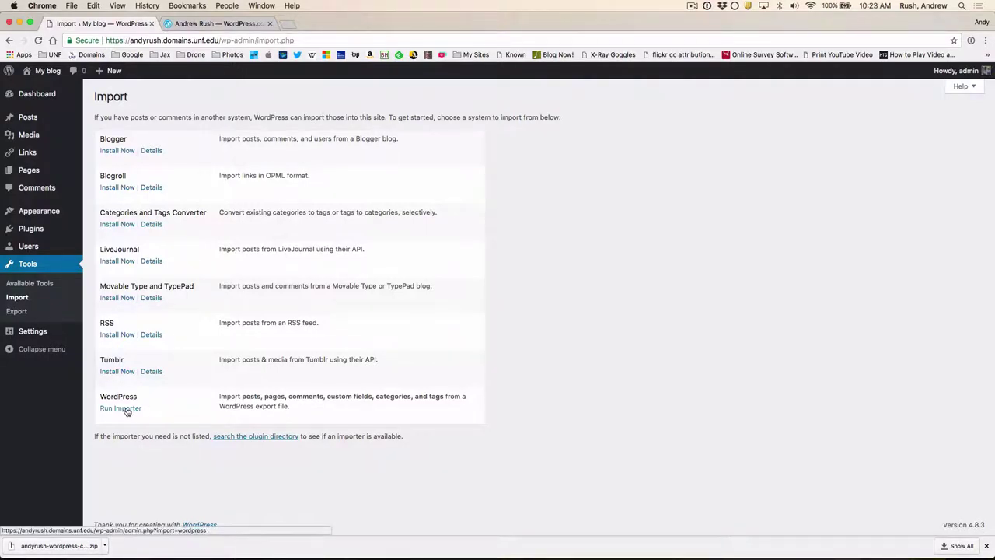
Step: Run the WordPress importer on the exported XML file, including file attachments
{"action": "left_click", "coordinate": [120, 408]}
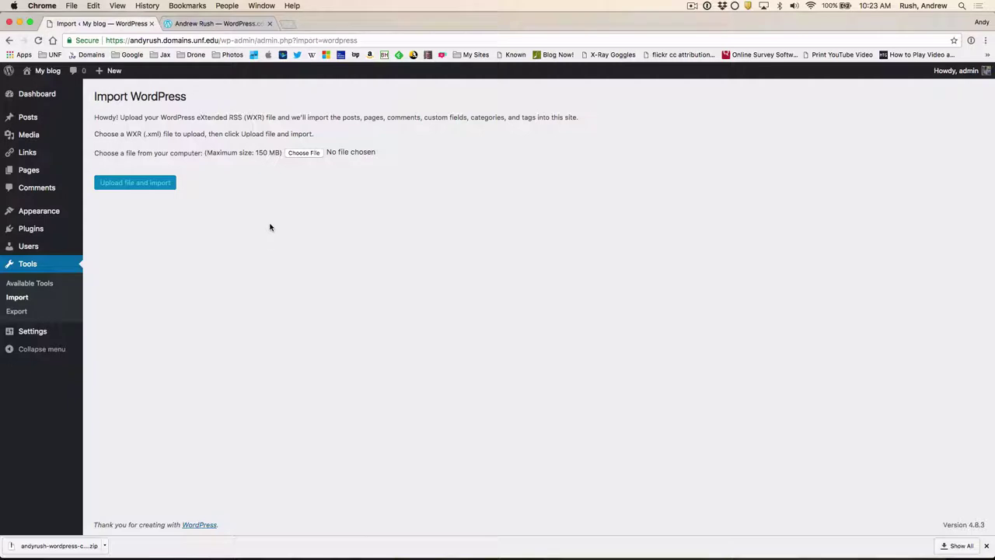
{"action": "left_click", "coordinate": [304, 153]}
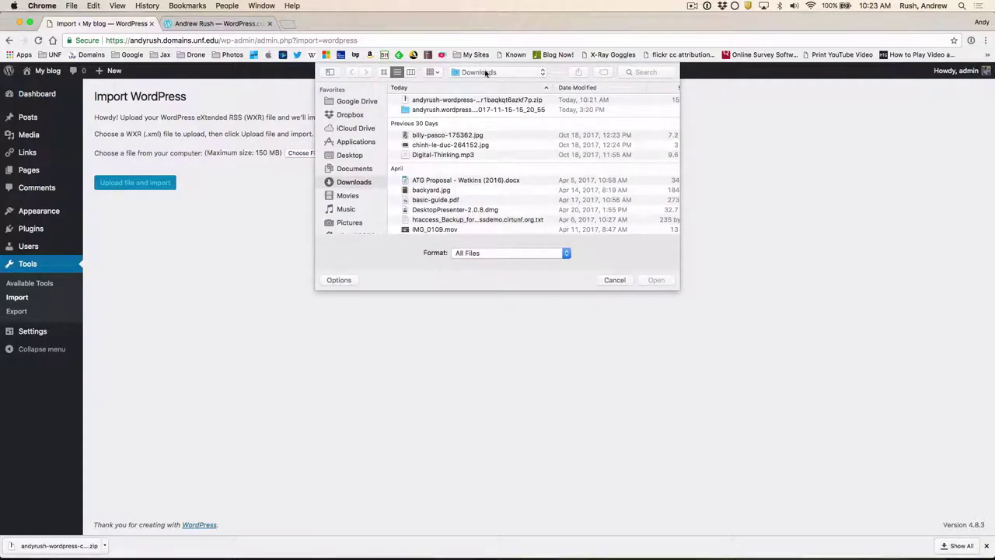
{"action": "double_click", "coordinate": [405, 113]}
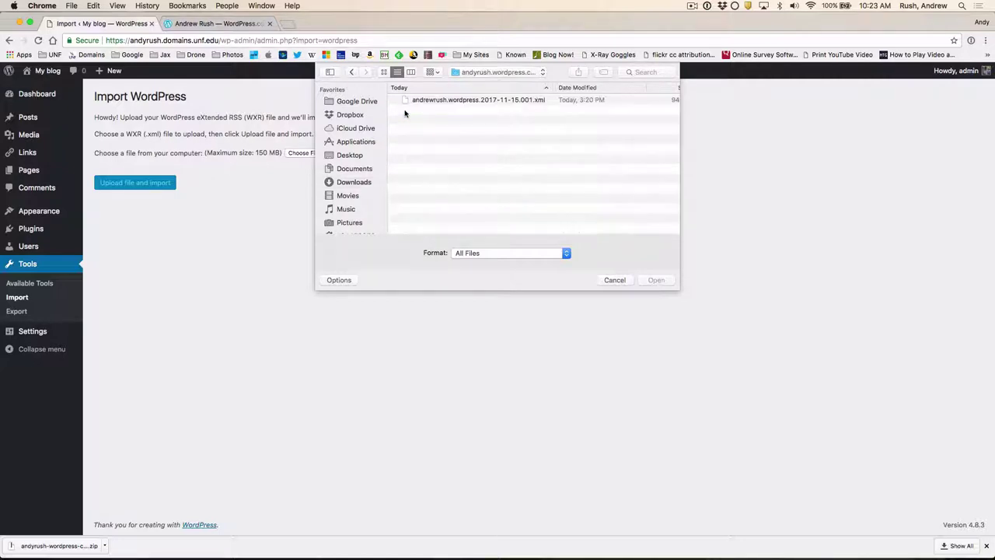
{"action": "double_click", "coordinate": [442, 100]}
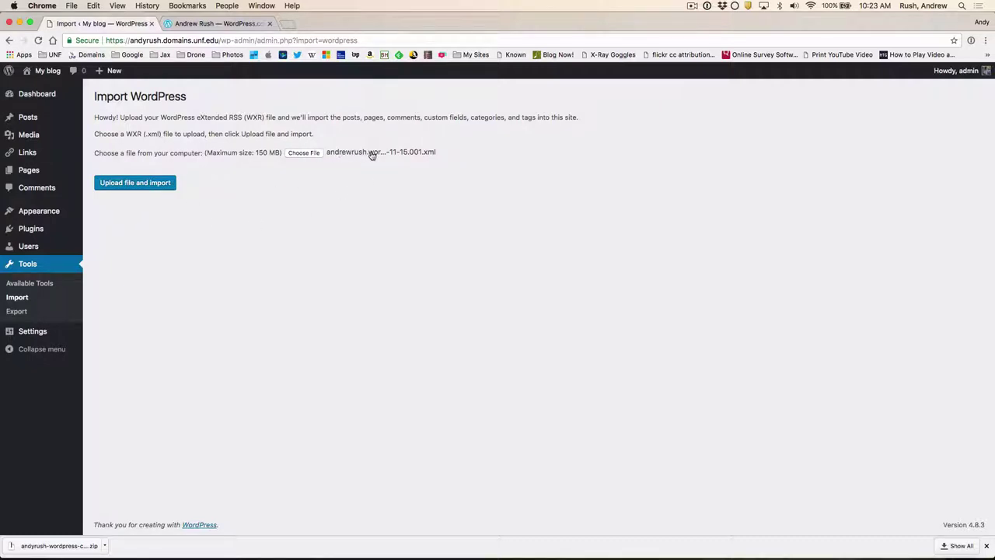
{"action": "left_click", "coordinate": [119, 184]}
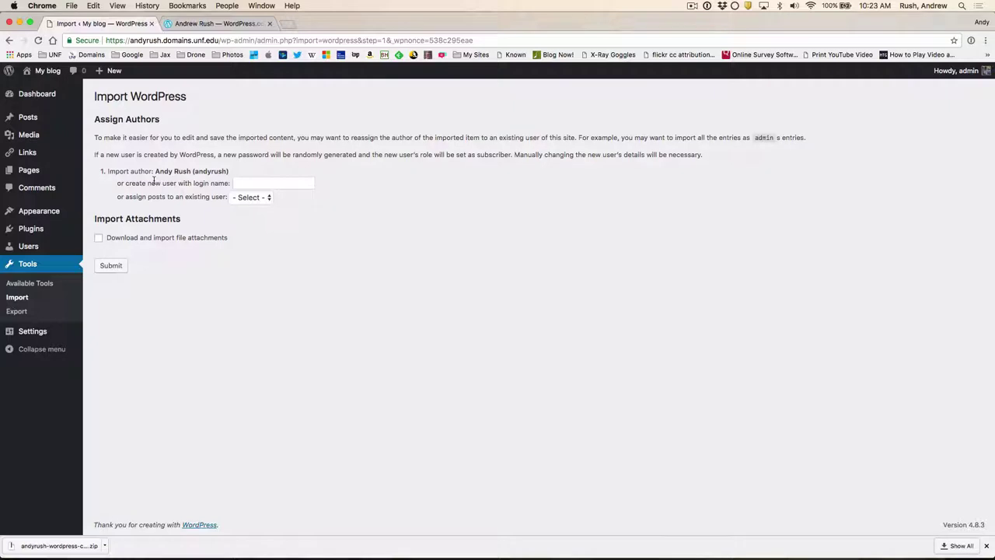
{"action": "left_click", "coordinate": [99, 239]}
{"action": "left_click", "coordinate": [112, 267]}
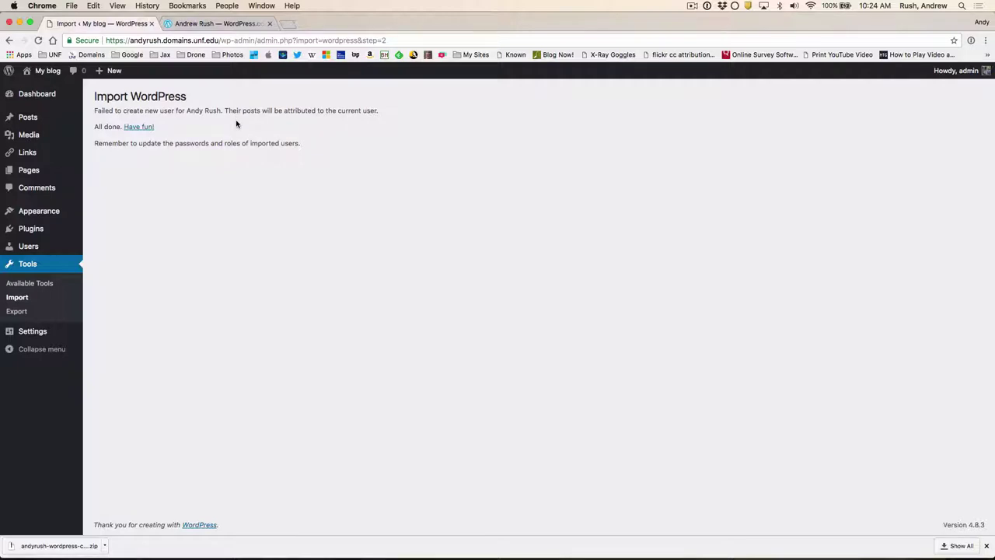
Step: Go from the import results to the Dashboard, then visit the public UNF blog
{"action": "left_click", "coordinate": [136, 127]}
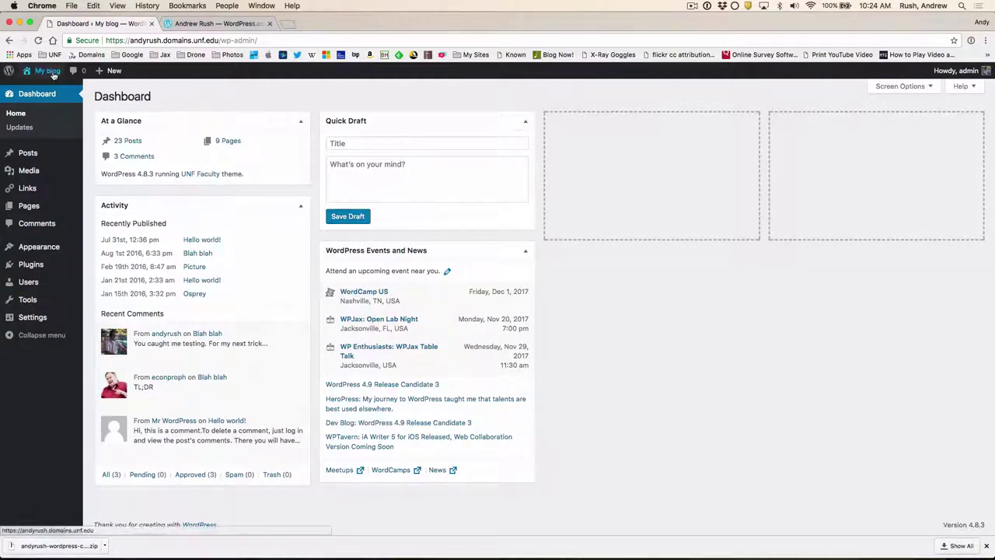
{"action": "mouse_move", "coordinate": [48, 72]}
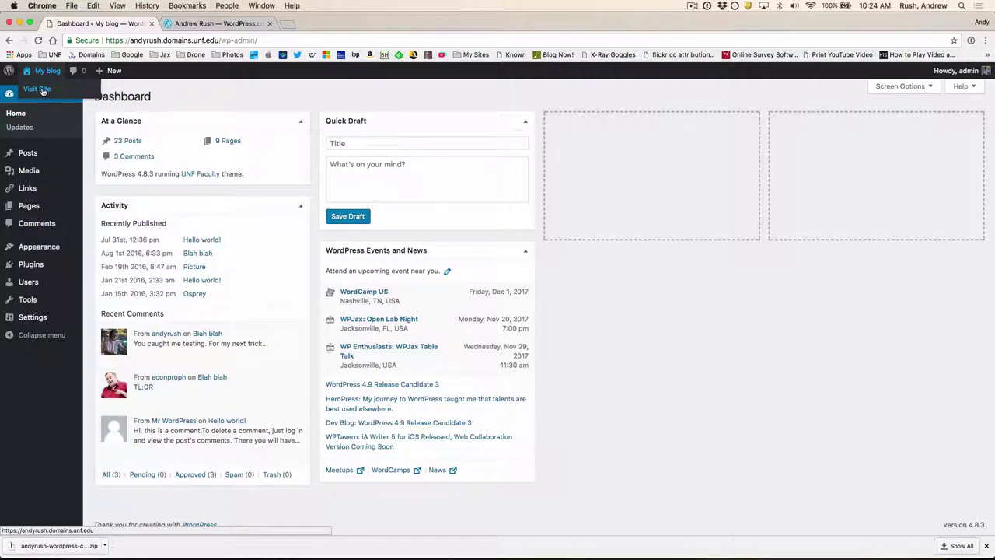
{"action": "left_click", "coordinate": [40, 90]}
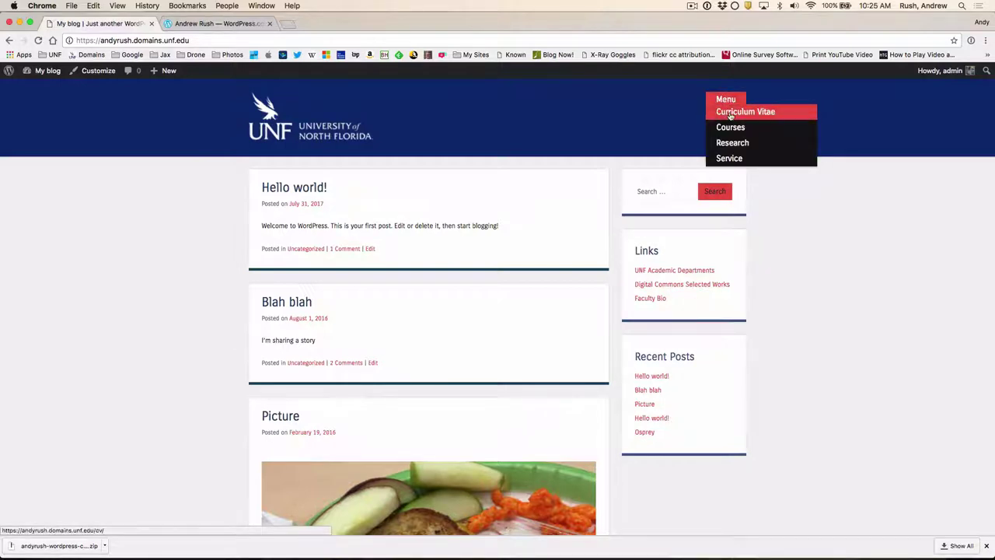
Step: View the Curriculum Vitae page, then list all posts and all nine pages in the admin
{"action": "left_click", "coordinate": [730, 115]}
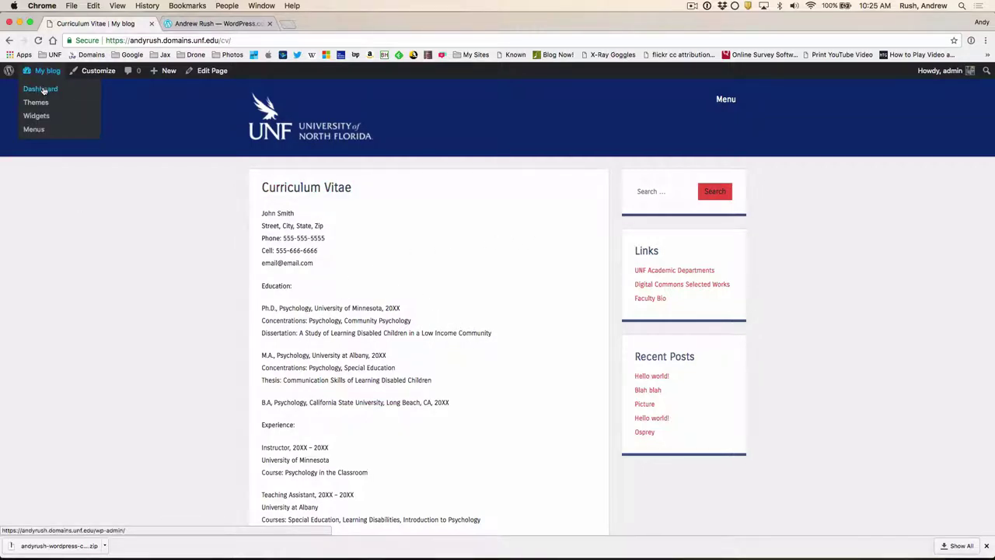
{"action": "left_click", "coordinate": [43, 90]}
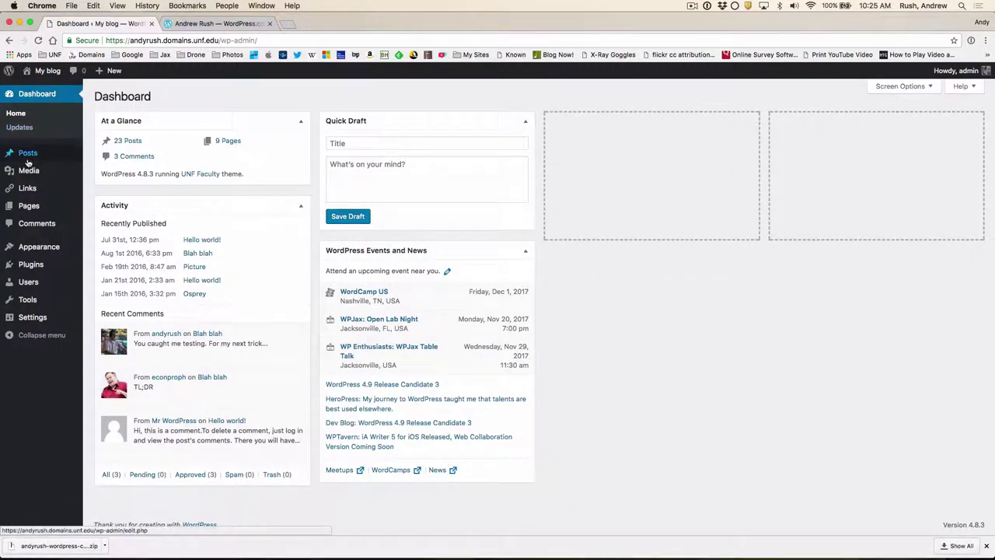
{"action": "mouse_move", "coordinate": [33, 155]}
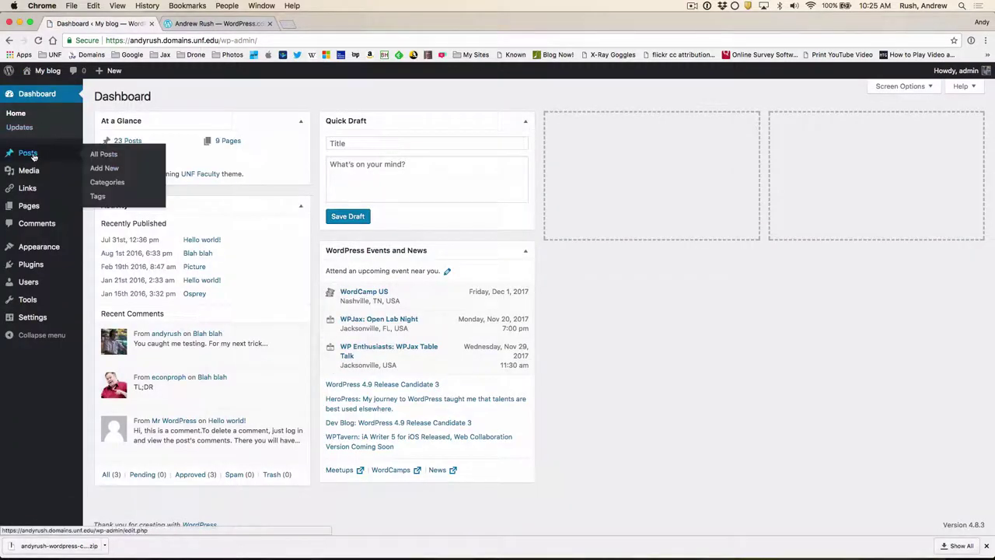
{"action": "left_click", "coordinate": [99, 155]}
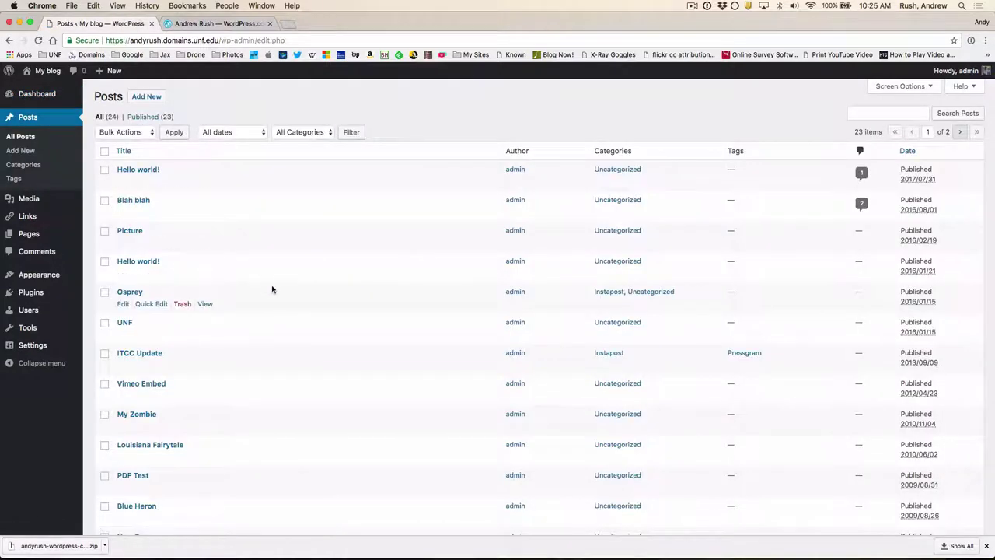
{"action": "scroll", "coordinate": [272, 289], "scroll_direction": "down", "scroll_amount": 2}
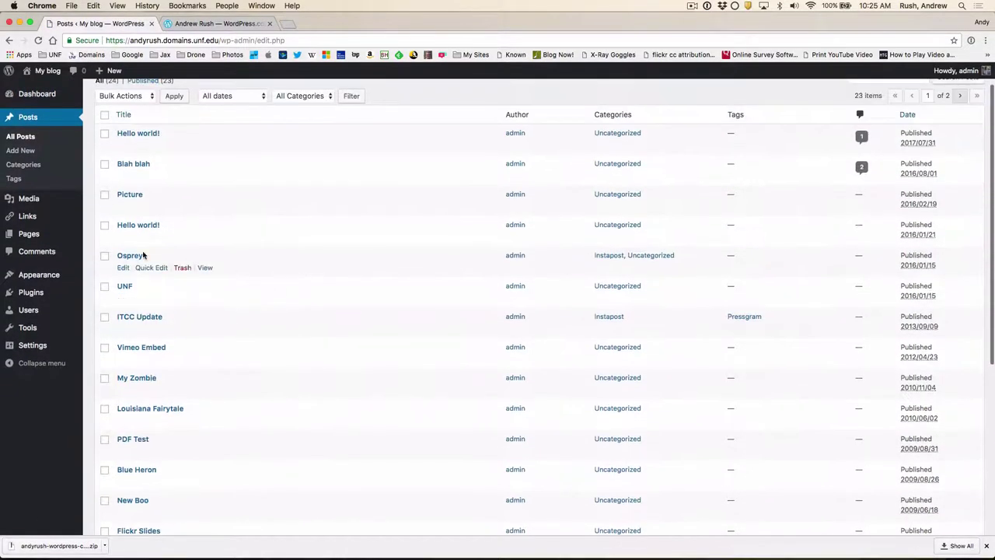
{"action": "mouse_move", "coordinate": [35, 235]}
{"action": "left_click", "coordinate": [100, 237]}
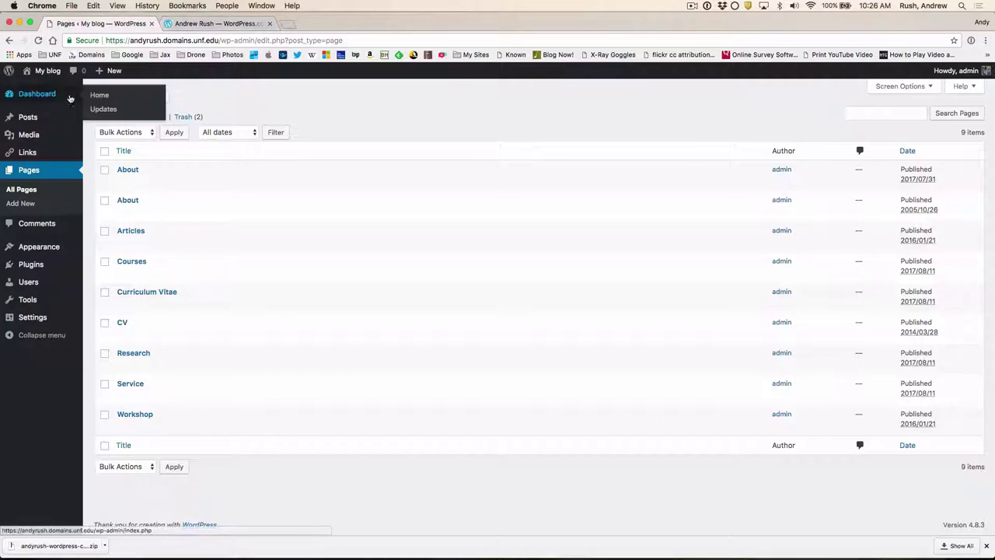
Step: Open the original WordPress.com site in its own tab, close its admin tab, and return to the UNF blog
{"action": "left_click", "coordinate": [41, 90]}
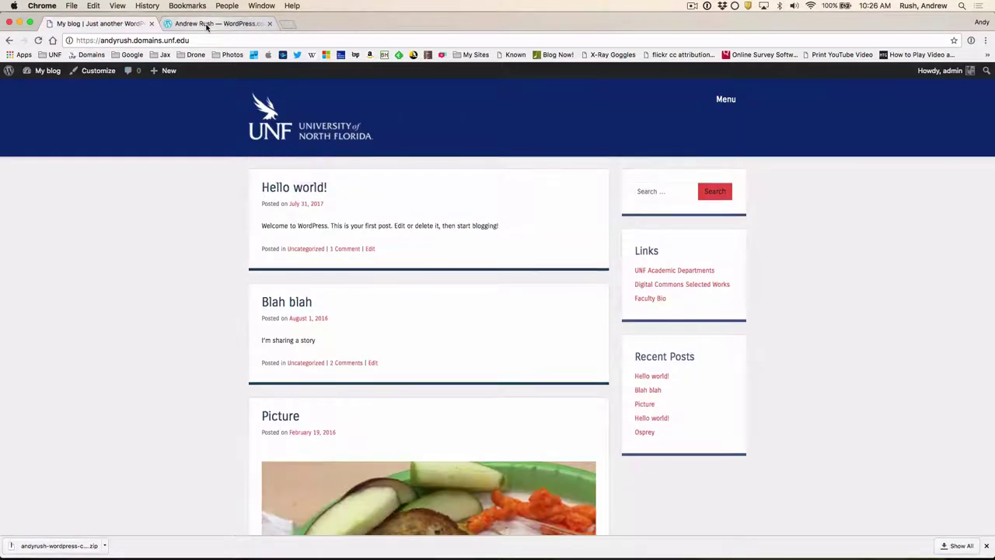
{"action": "left_click", "coordinate": [207, 24]}
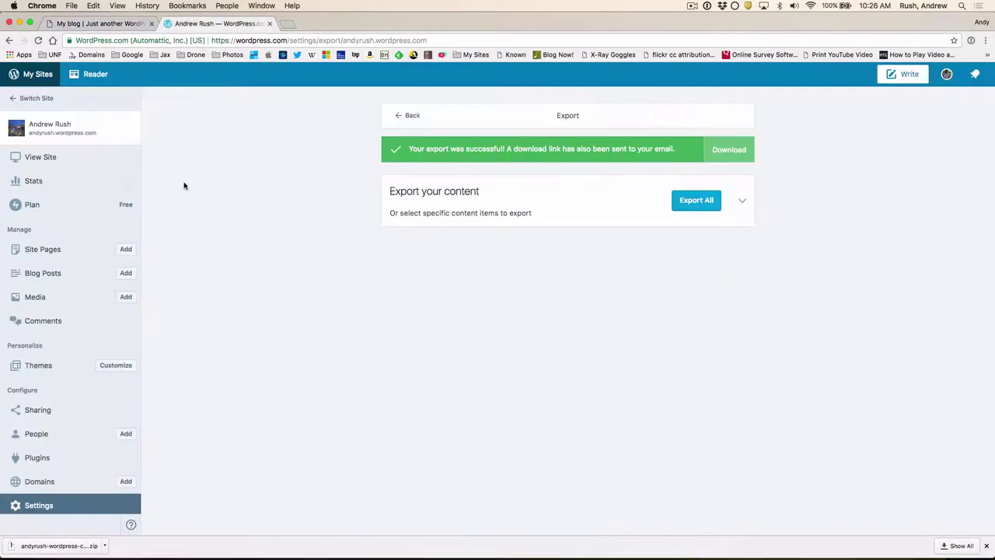
{"action": "left_click", "coordinate": [39, 156]}
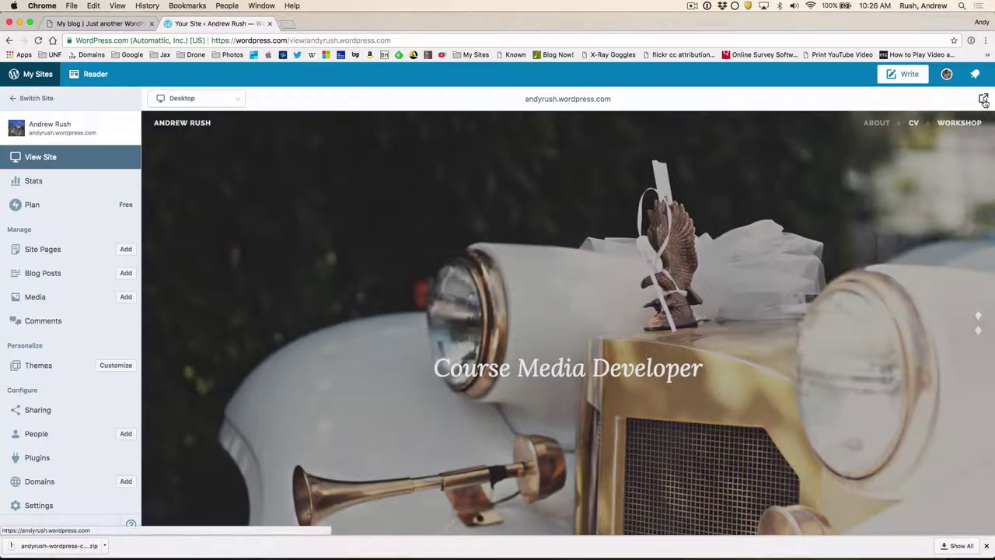
{"action": "left_click", "coordinate": [983, 100]}
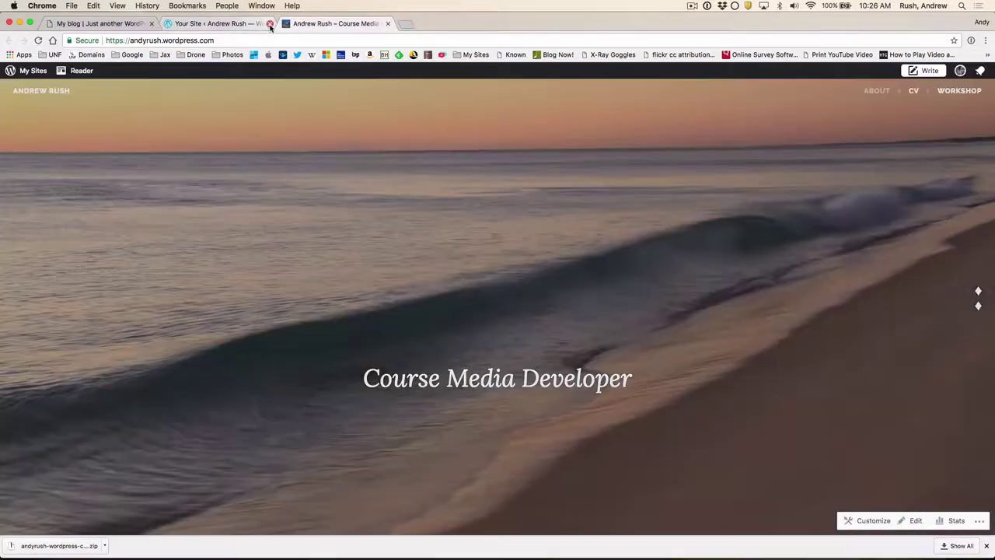
{"action": "left_click", "coordinate": [270, 25]}
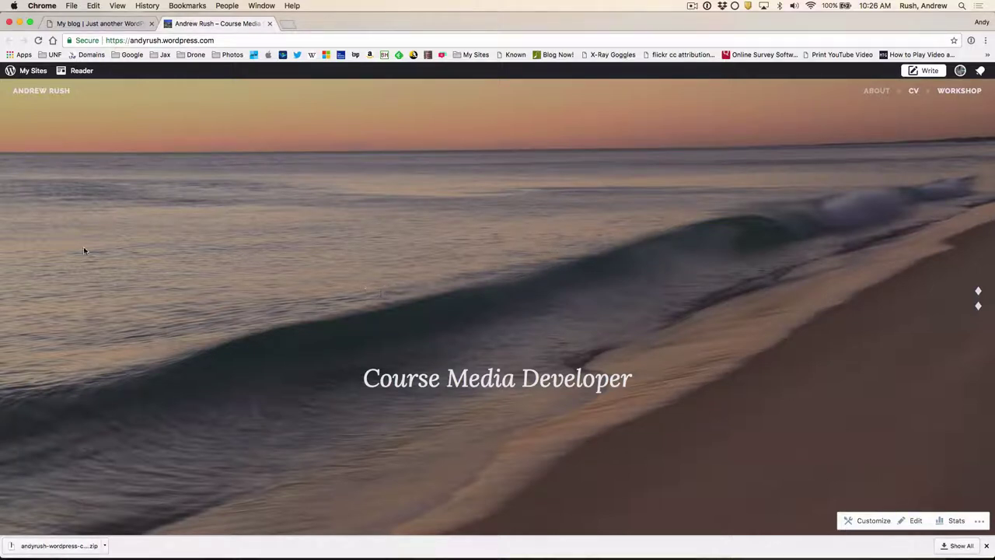
{"action": "left_click", "coordinate": [38, 41]}
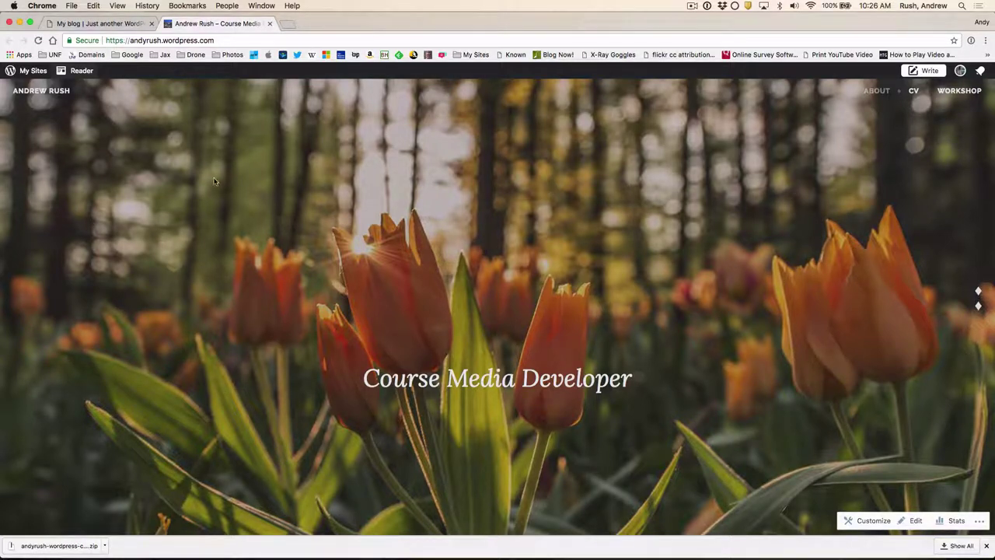
{"action": "left_click", "coordinate": [108, 26]}
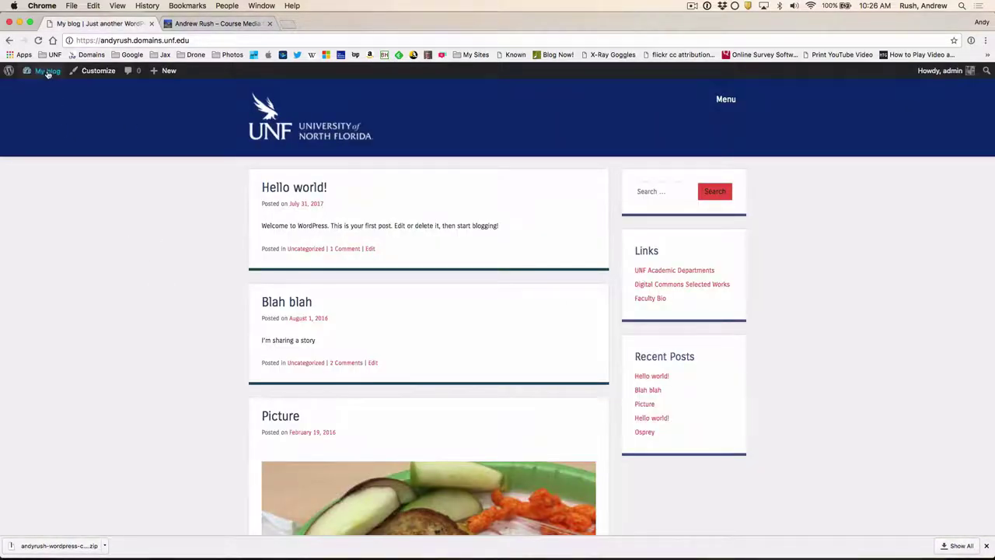
Step: Search Add New Theme for 'affinity', then install and activate the Affinity theme
{"action": "mouse_move", "coordinate": [48, 72]}
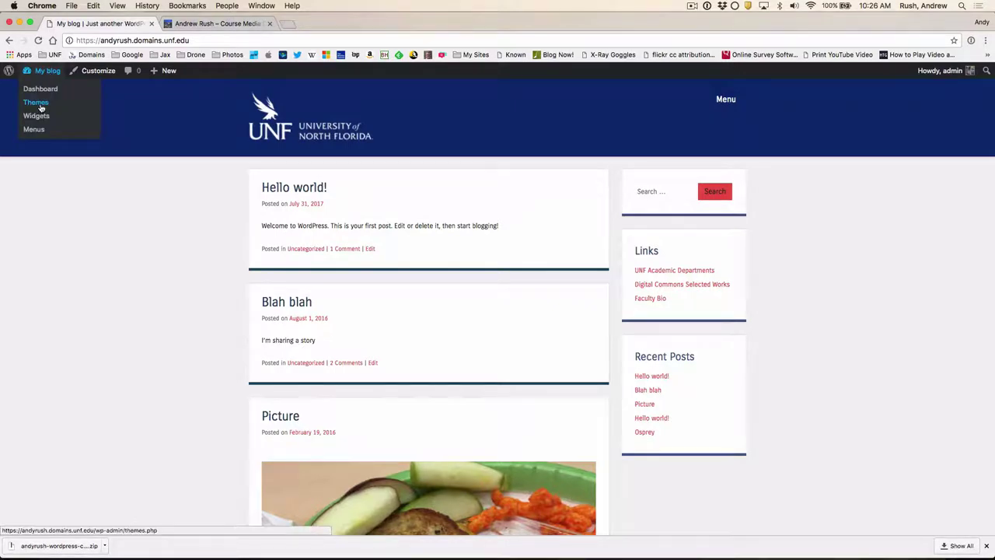
{"action": "left_click", "coordinate": [37, 103]}
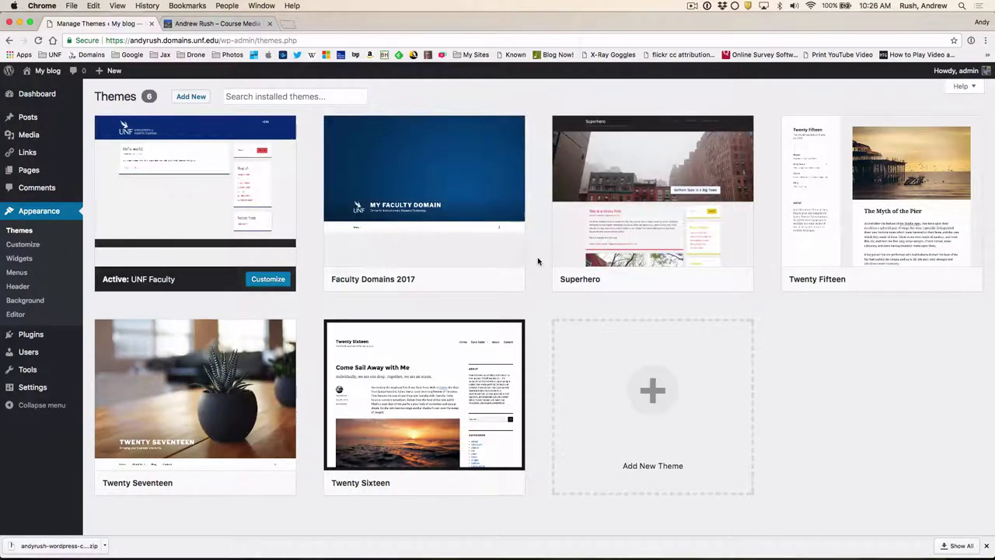
{"action": "left_click", "coordinate": [652, 393]}
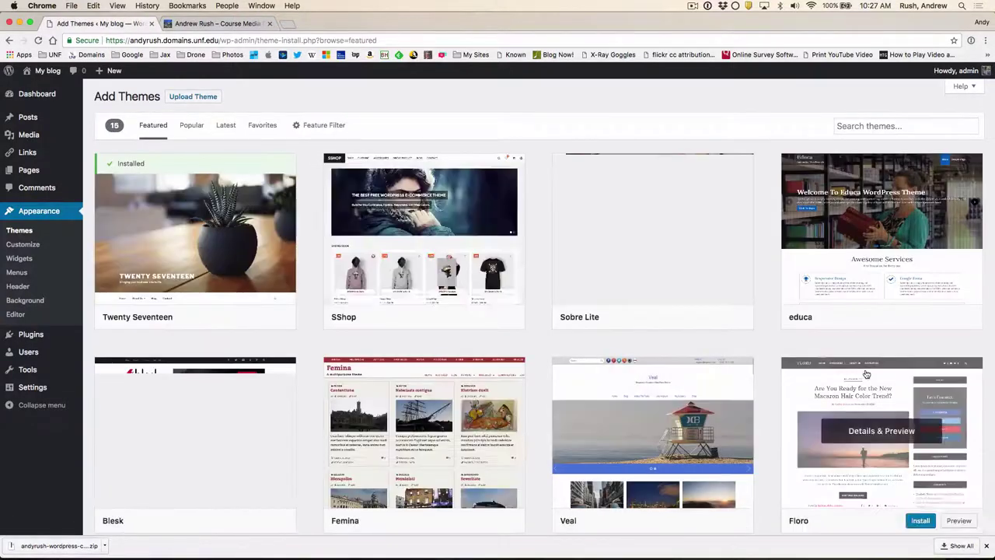
{"action": "left_click", "coordinate": [859, 124]}
{"action": "type", "text": "aff"}
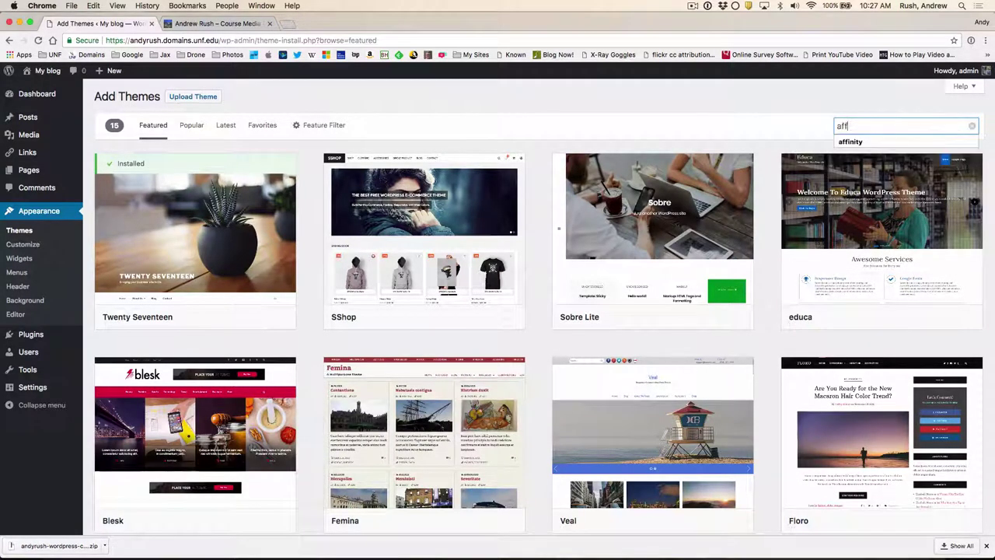
{"action": "type", "text": "inity"}
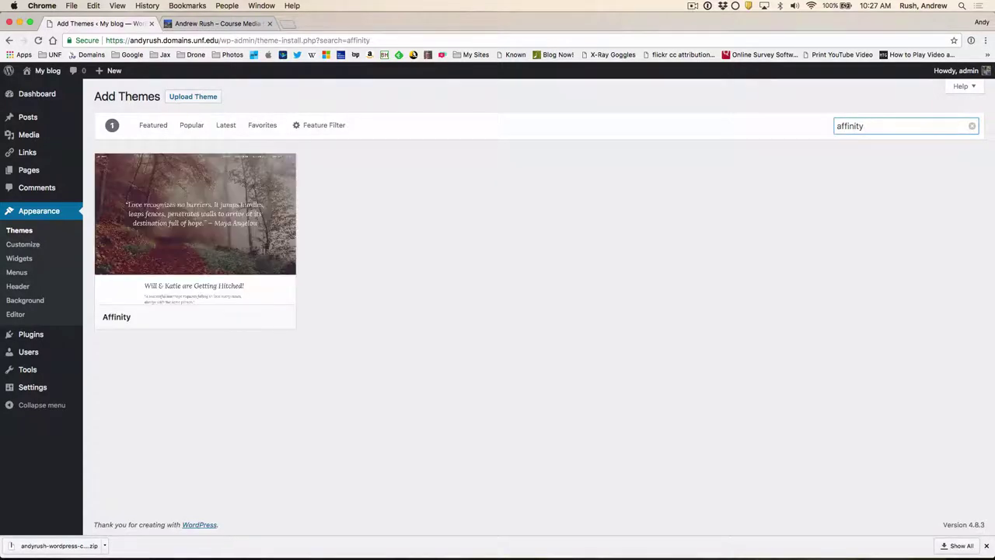
{"action": "mouse_move", "coordinate": [195, 225]}
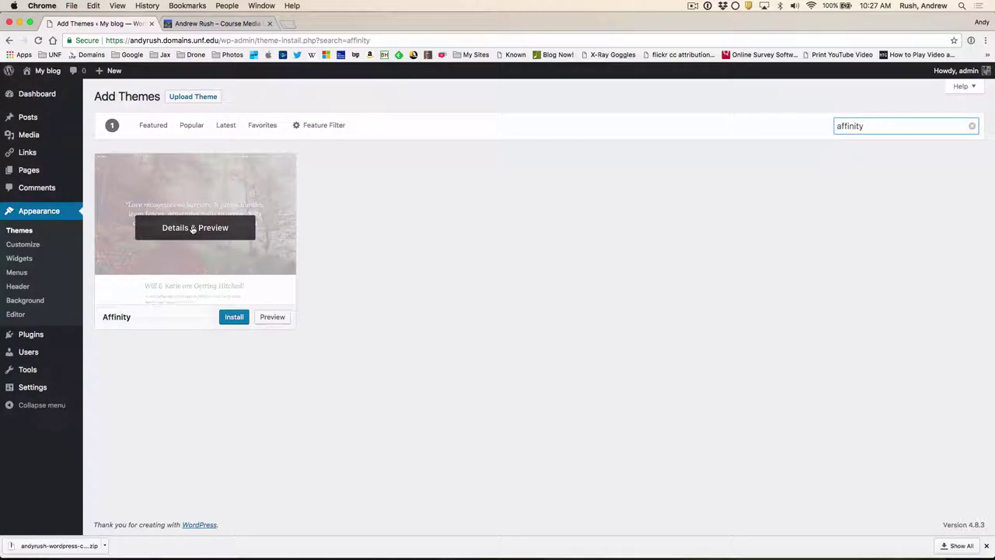
{"action": "left_click", "coordinate": [237, 317]}
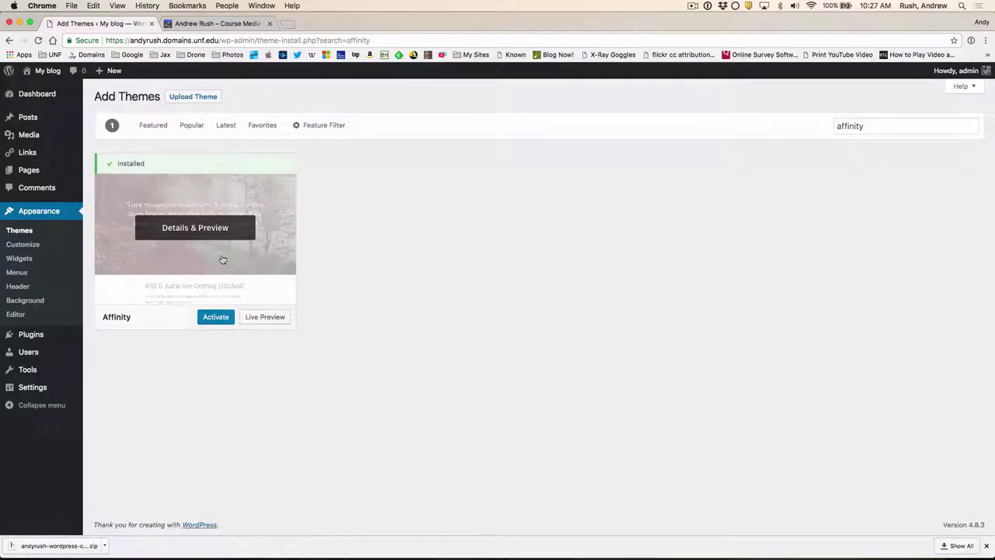
{"action": "left_click", "coordinate": [212, 319]}
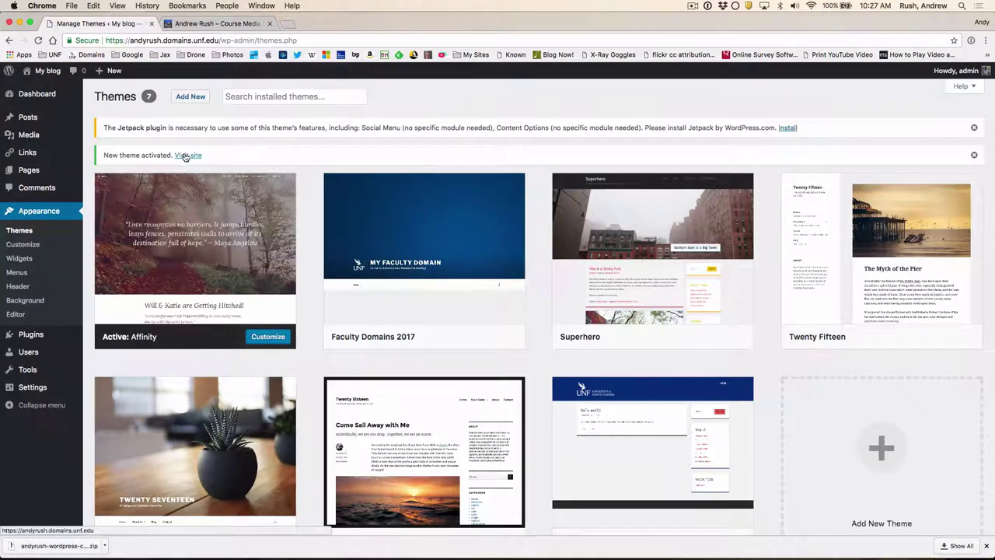
Step: View the blog's Affinity-themed homepage and compare it against the WordPress.com site tab
{"action": "left_click", "coordinate": [185, 156]}
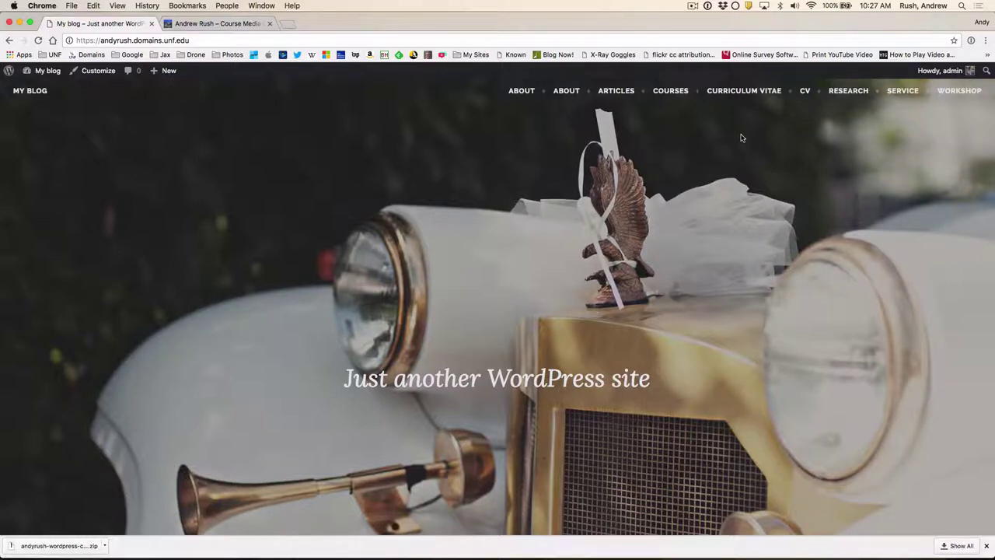
{"action": "left_click", "coordinate": [221, 24]}
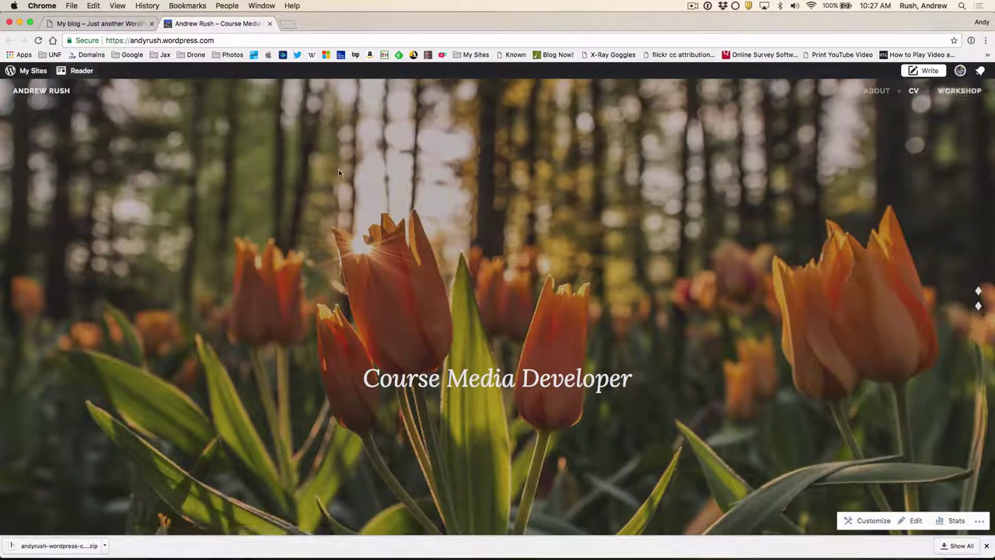
{"action": "left_click", "coordinate": [113, 25]}
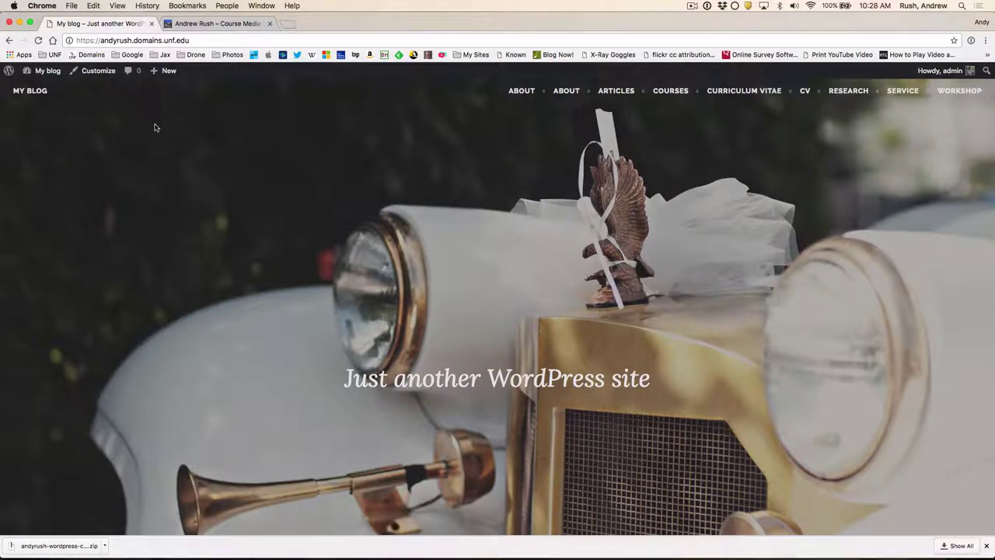
Step: In the Customizer's Menus, look over Menu 1 and the Main menu, then open Menu Locations
{"action": "left_click", "coordinate": [98, 74]}
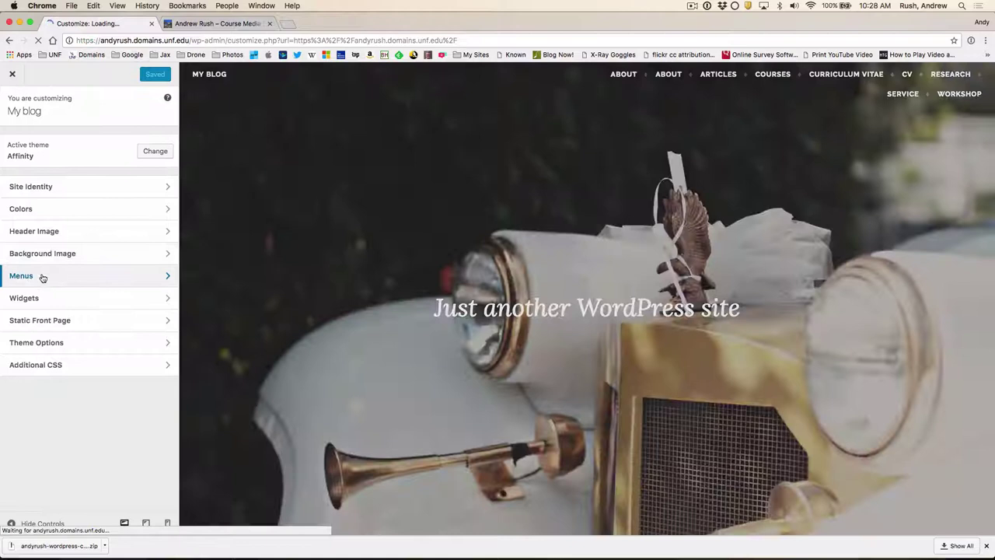
{"action": "left_click", "coordinate": [43, 275]}
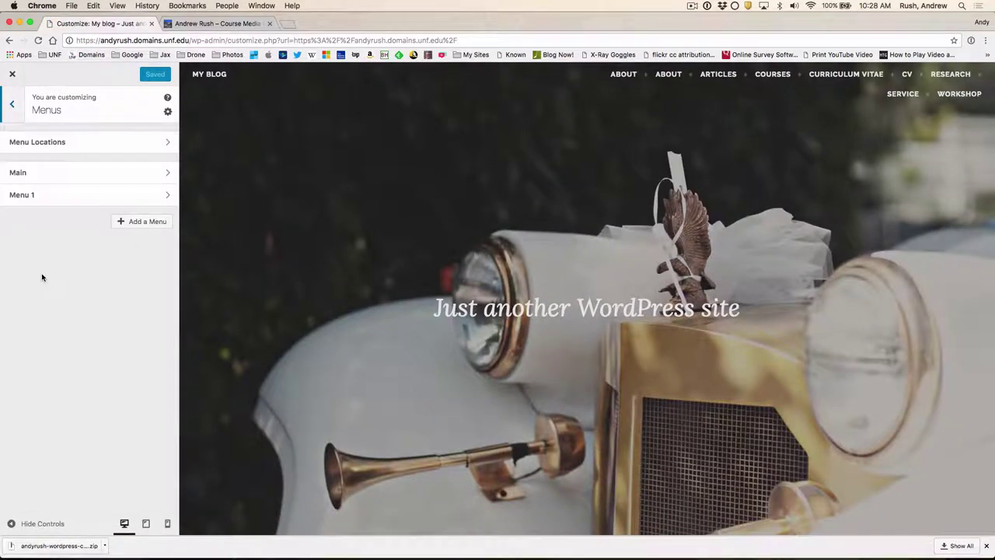
{"action": "left_click", "coordinate": [43, 199]}
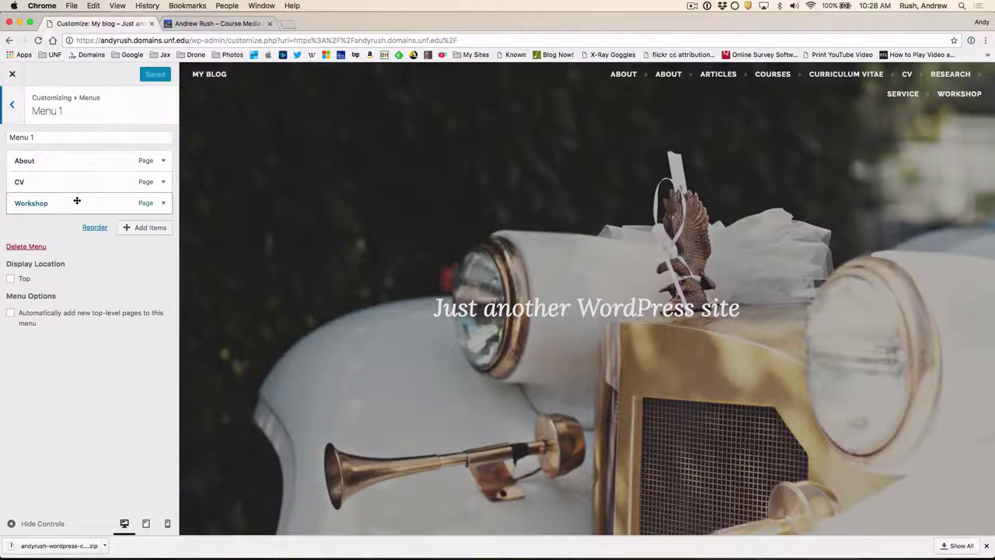
{"action": "left_click", "coordinate": [14, 107]}
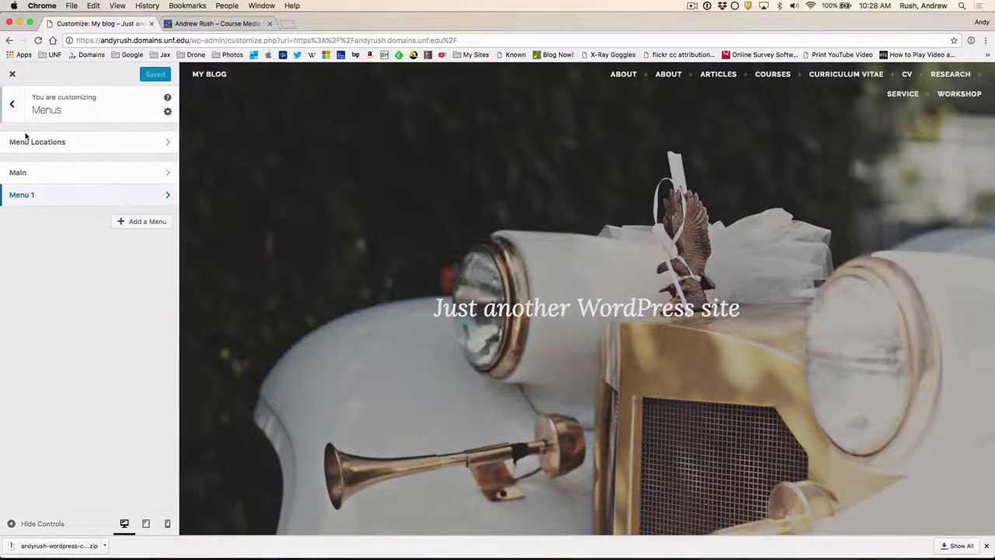
{"action": "left_click", "coordinate": [30, 174]}
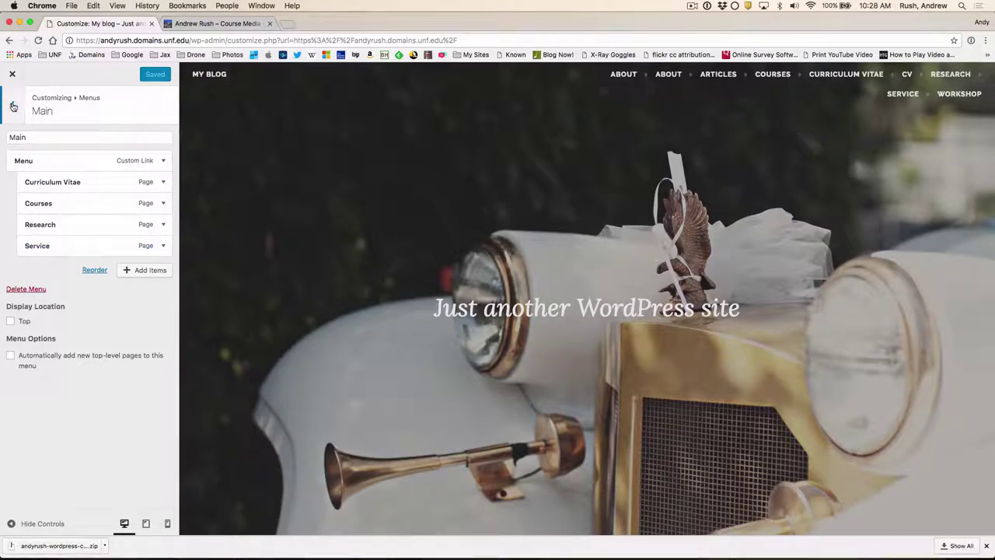
{"action": "left_click", "coordinate": [13, 107]}
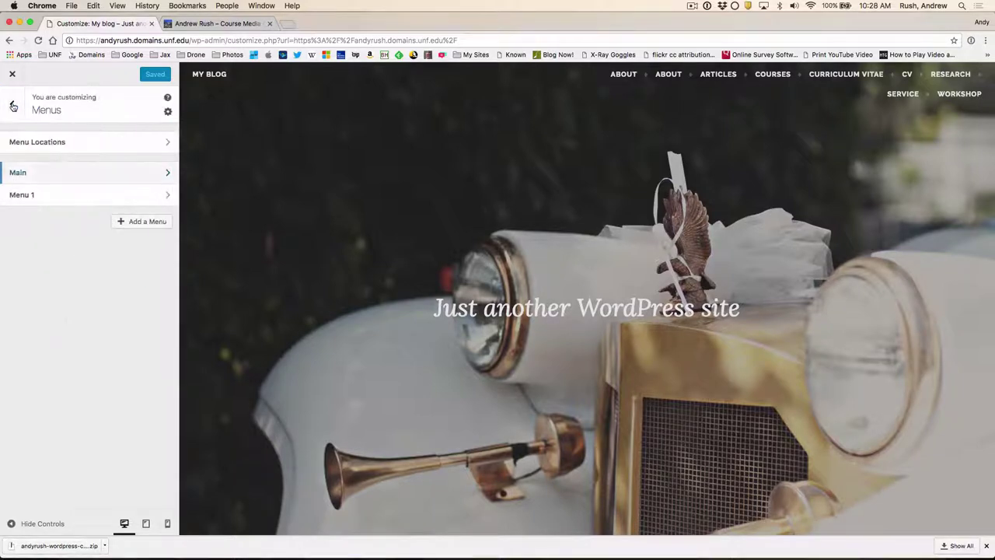
{"action": "left_click", "coordinate": [47, 143]}
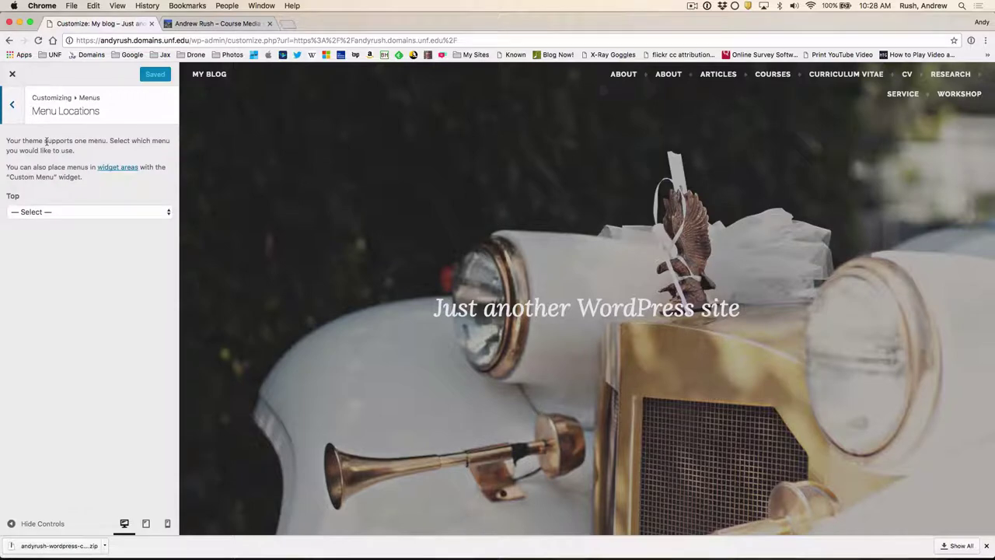
Step: Assign Menu 1 to the Top menu location, checking it against the WordPress.com site
{"action": "left_click", "coordinate": [49, 212]}
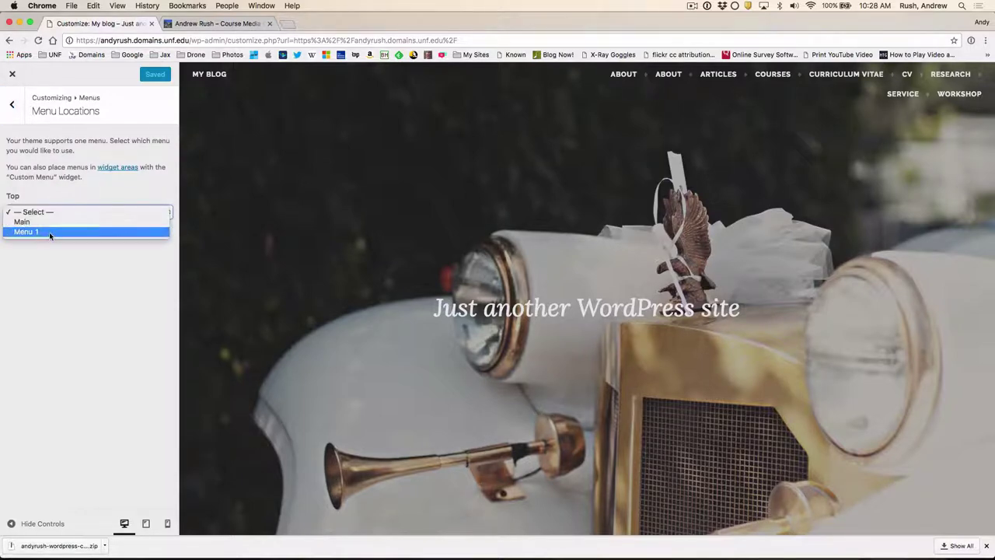
{"action": "left_click", "coordinate": [49, 232]}
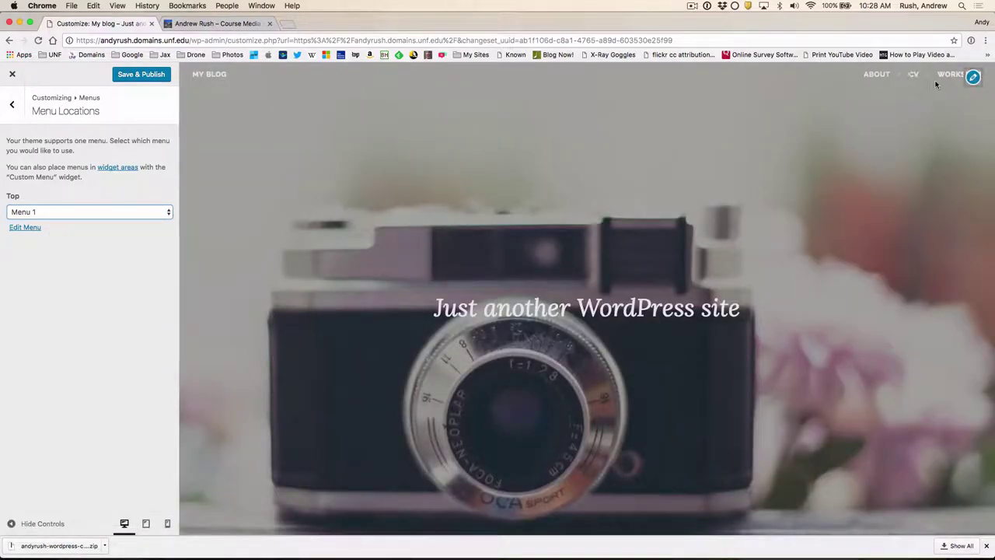
{"action": "left_click", "coordinate": [207, 25]}
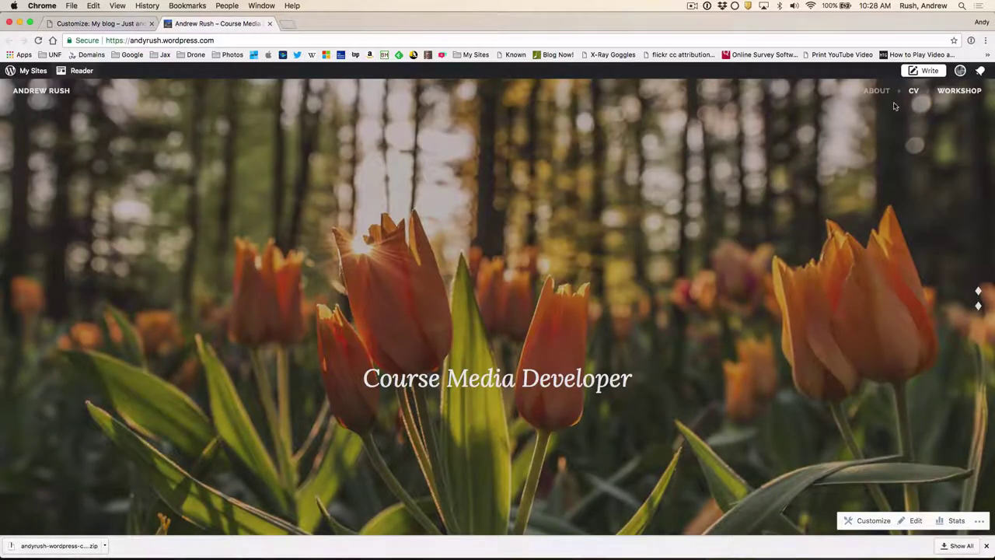
{"action": "left_click", "coordinate": [82, 24]}
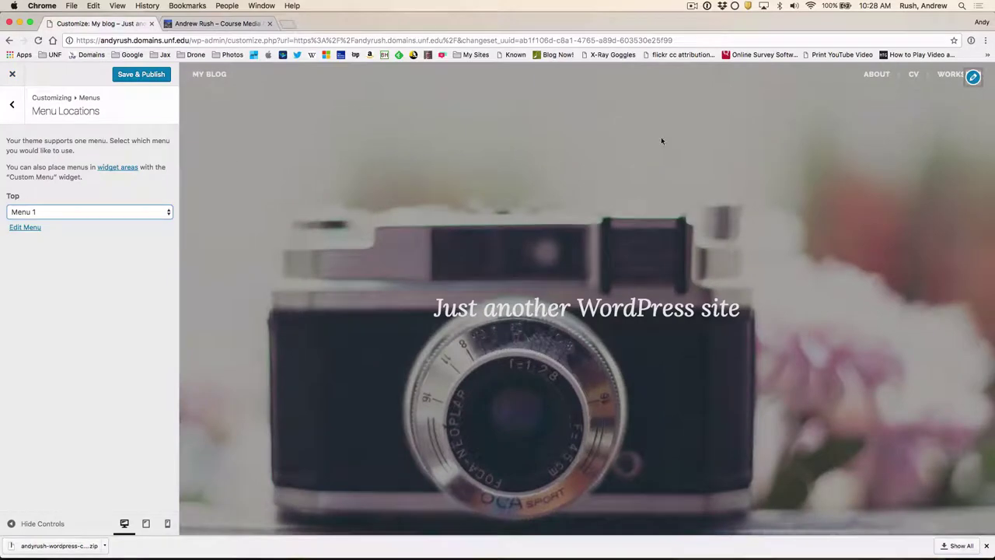
Step: Preview the About, CV and Workshop pages from the header menu, then publish
{"action": "left_click", "coordinate": [874, 78]}
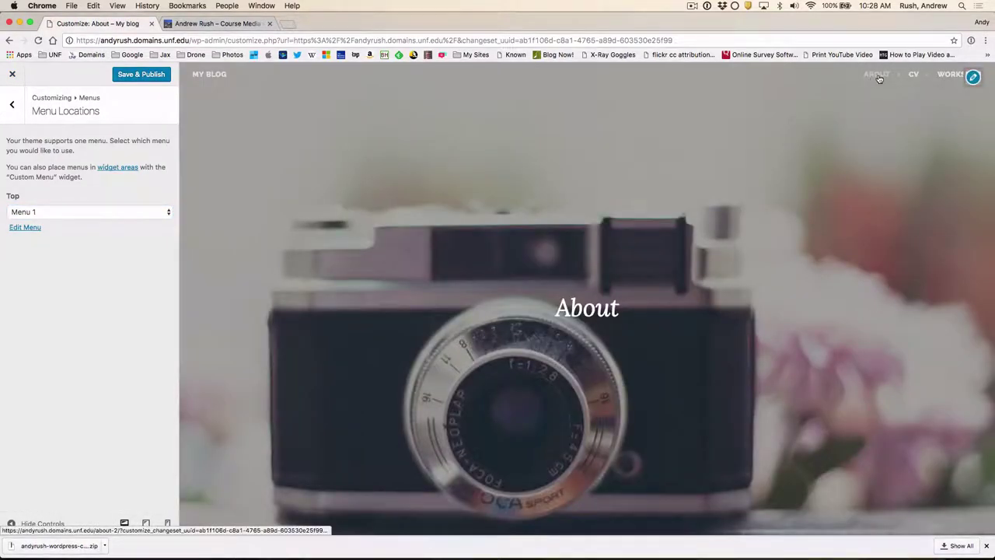
{"action": "left_click", "coordinate": [914, 76]}
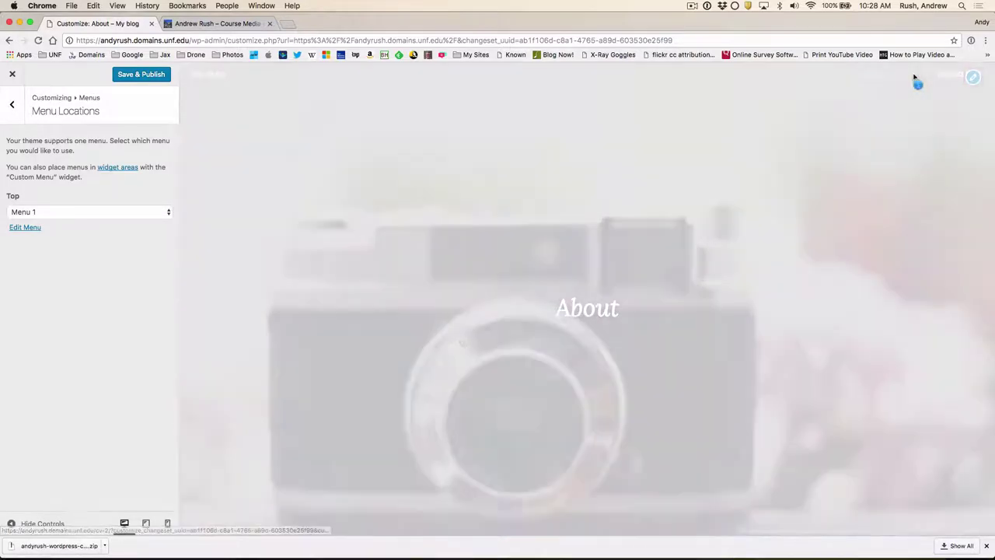
{"action": "scroll", "coordinate": [756, 261], "scroll_direction": "down", "scroll_amount": 5}
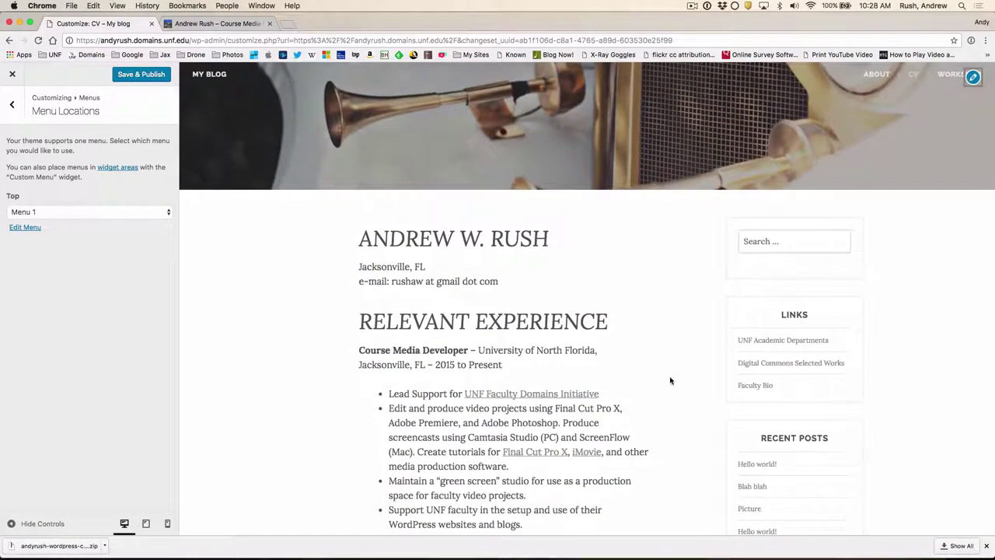
{"action": "scroll", "coordinate": [670, 380], "scroll_direction": "up", "scroll_amount": 3}
{"action": "scroll", "coordinate": [670, 380], "scroll_direction": "down", "scroll_amount": 5}
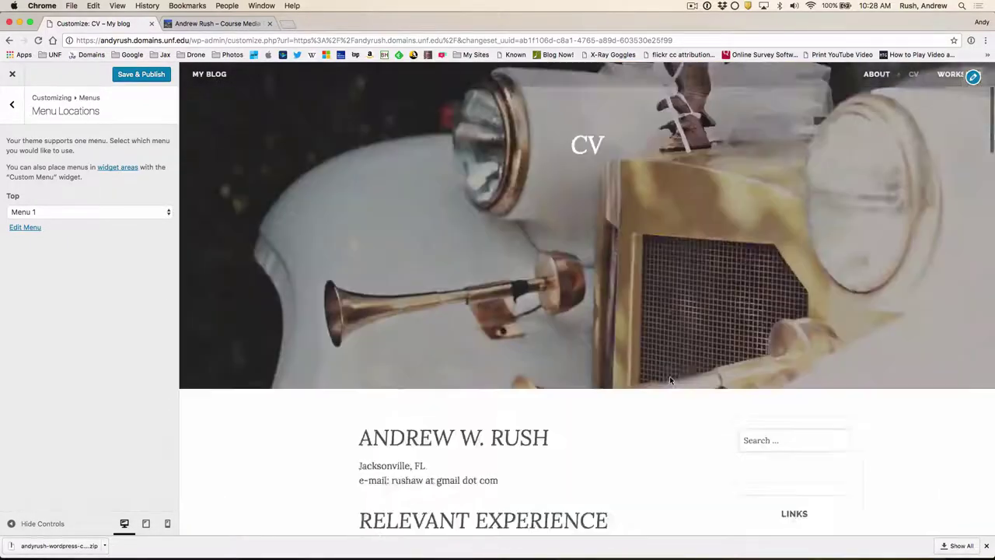
{"action": "scroll", "coordinate": [671, 380], "scroll_direction": "up", "scroll_amount": 5}
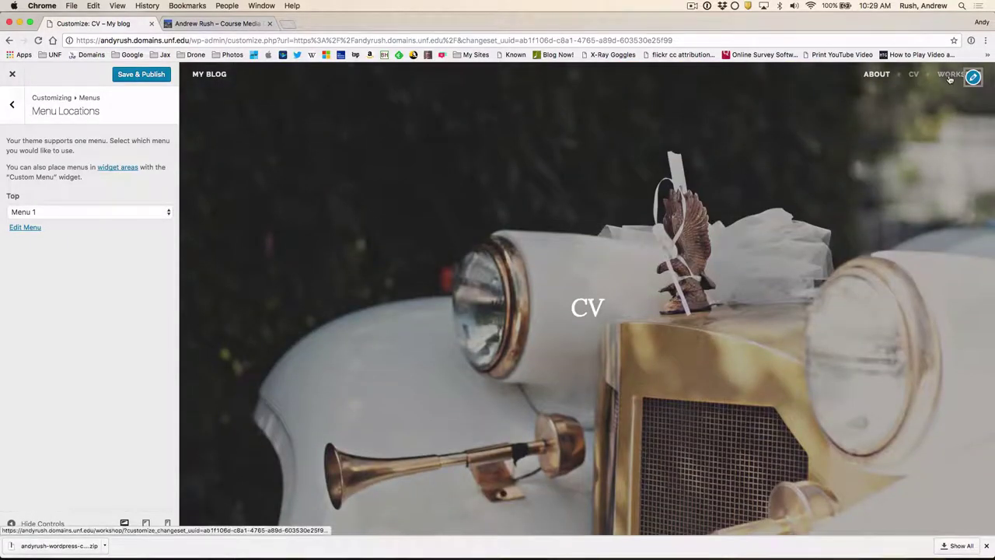
{"action": "left_click", "coordinate": [949, 79]}
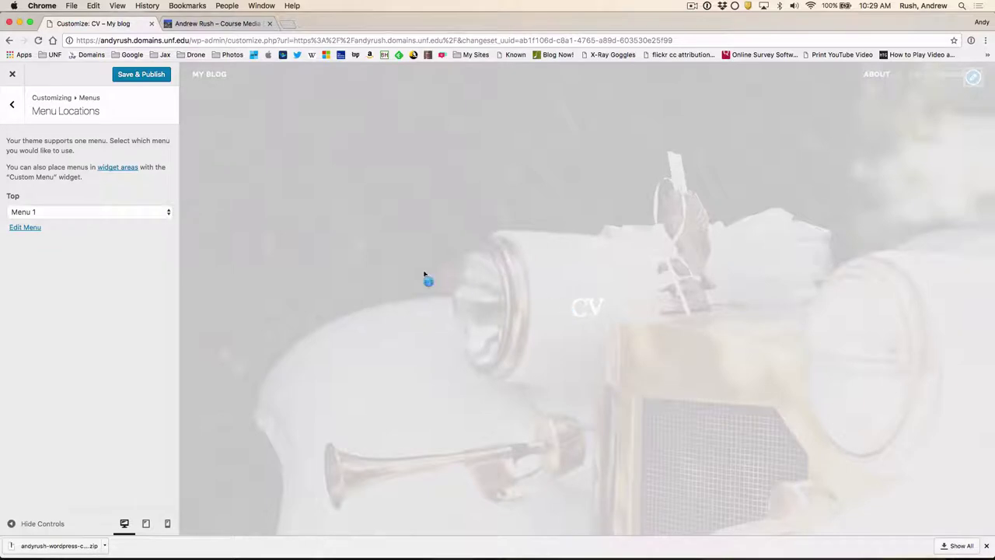
{"action": "left_click", "coordinate": [129, 76]}
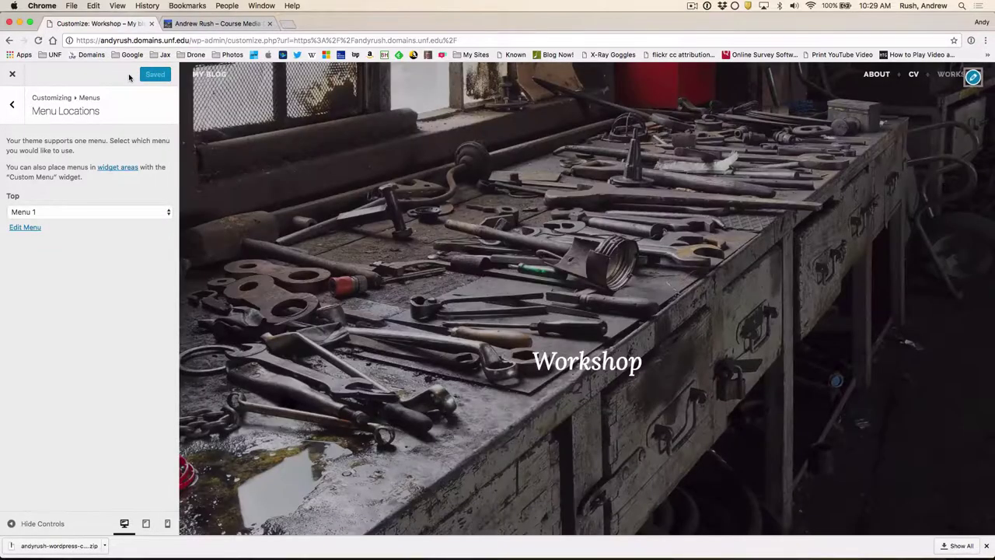
Step: Close the Customizer and compare the live About, CV, Workshop menu with the WordPress.com site
{"action": "left_click", "coordinate": [13, 76]}
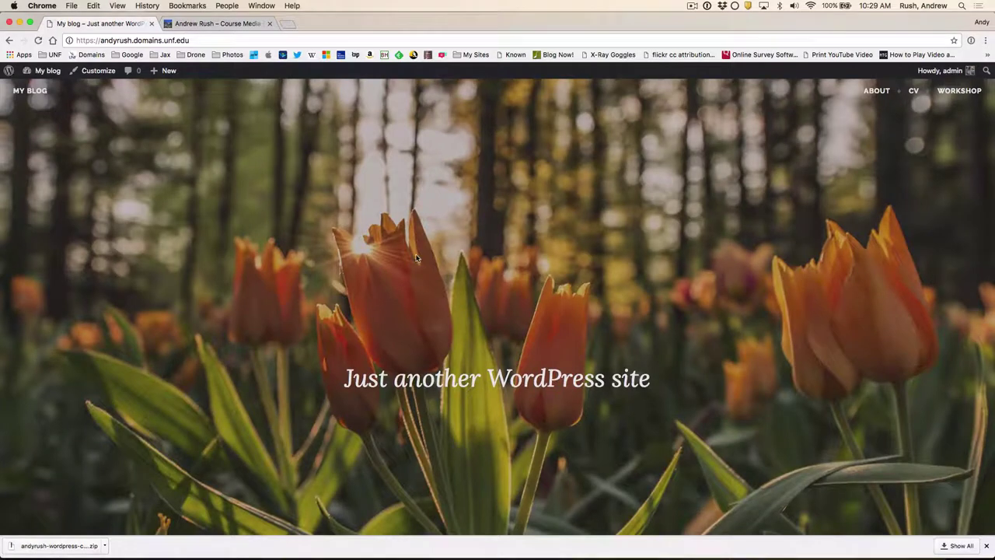
{"action": "left_click", "coordinate": [213, 24]}
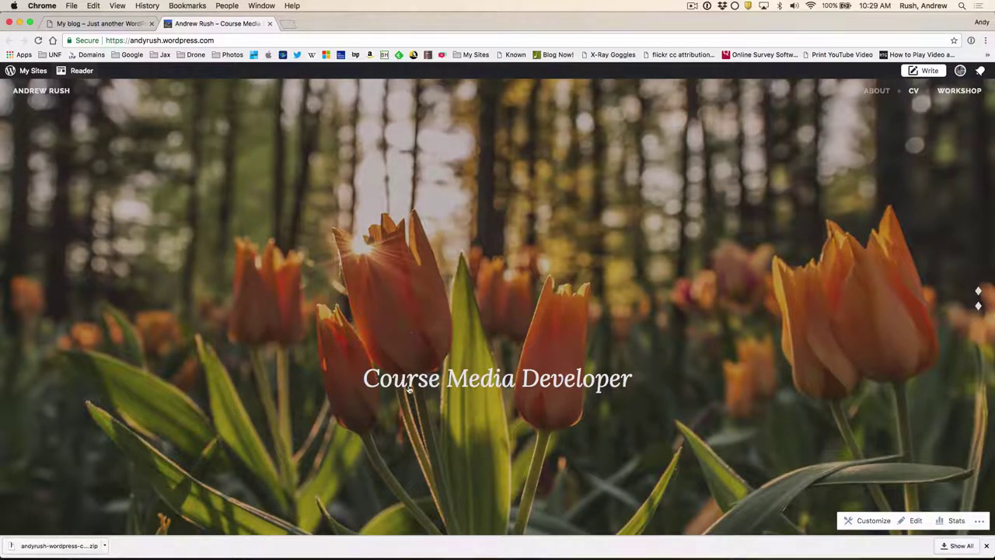
{"action": "left_click", "coordinate": [82, 23]}
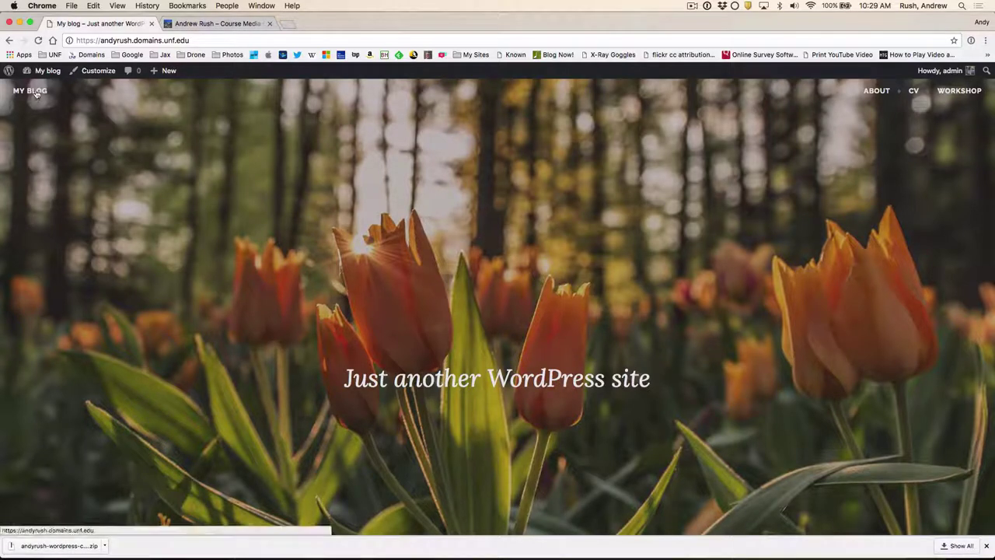
{"action": "left_click", "coordinate": [192, 25]}
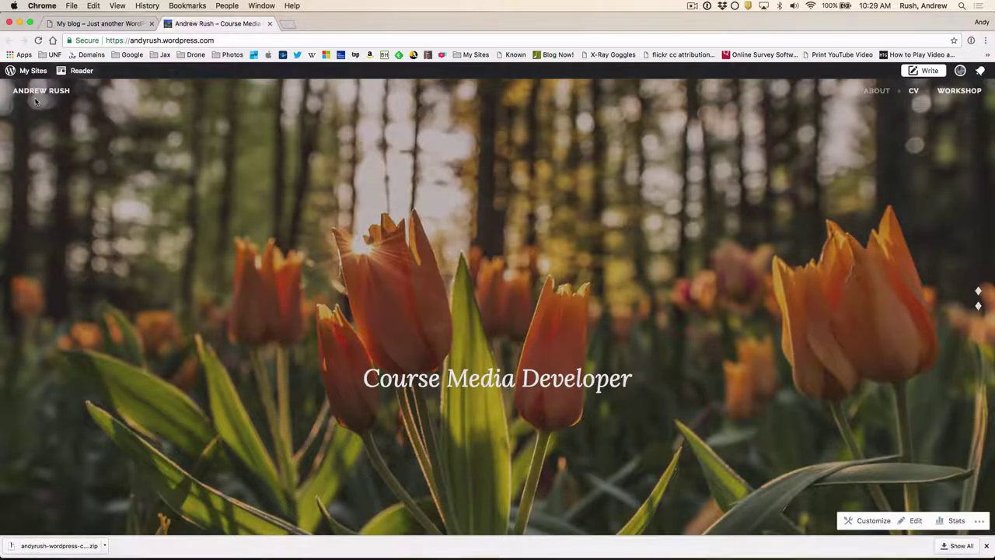
{"action": "left_click", "coordinate": [100, 24]}
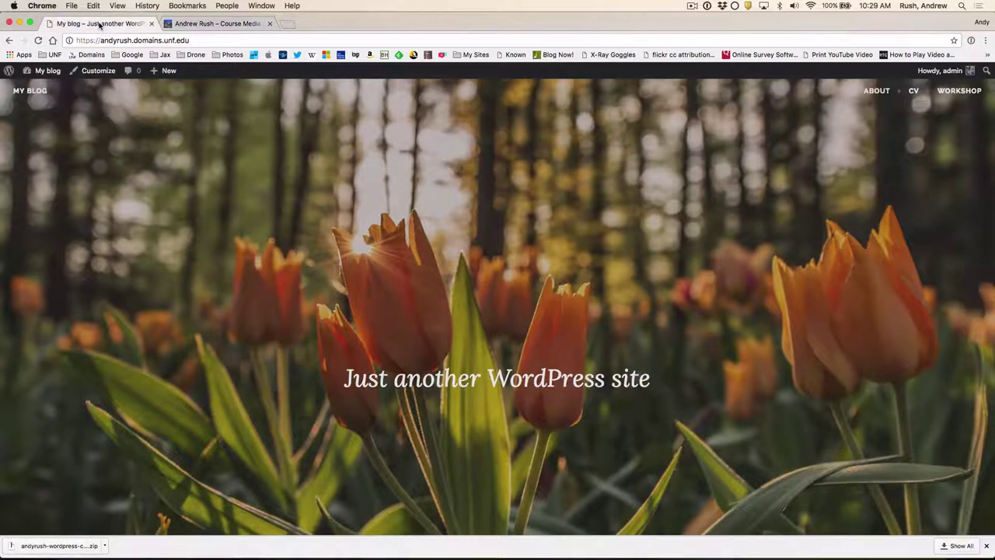
Step: In Site Identity, replace the site title with the owner's name
{"action": "left_click", "coordinate": [103, 74]}
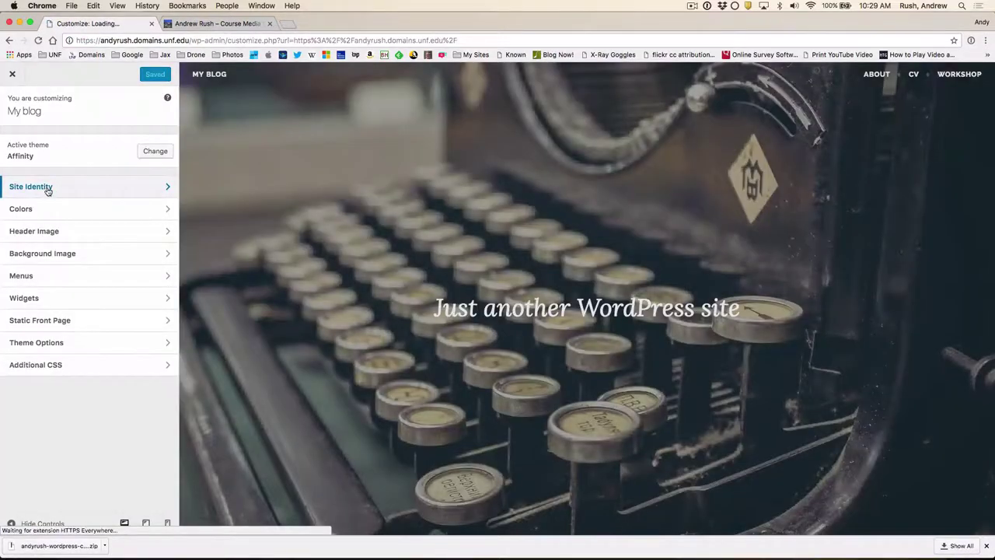
{"action": "left_click", "coordinate": [47, 191]}
{"action": "left_click_drag", "start_coordinate": [42, 216], "coordinate": [6, 221]}
{"action": "type", "text": "Andrew Rush"}
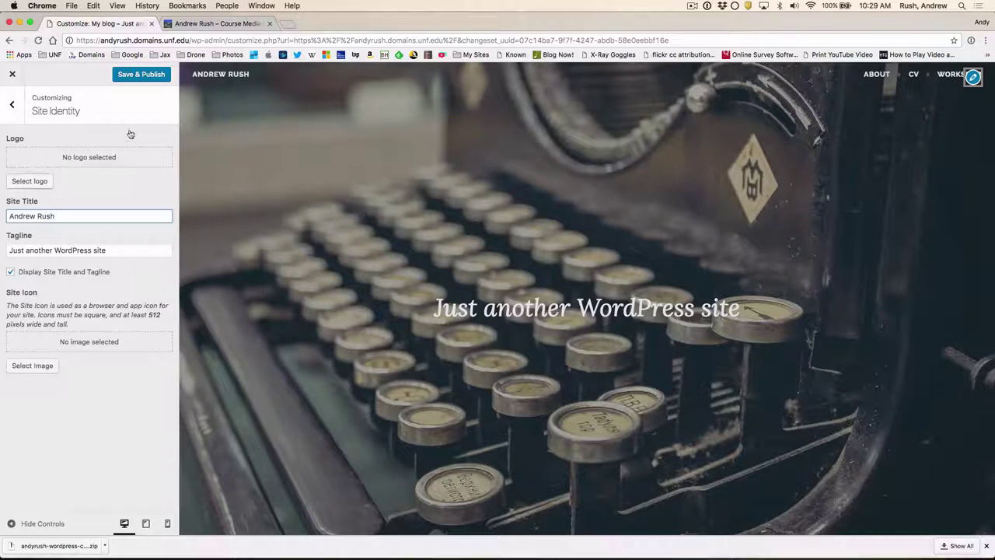
{"action": "left_click", "coordinate": [237, 86]}
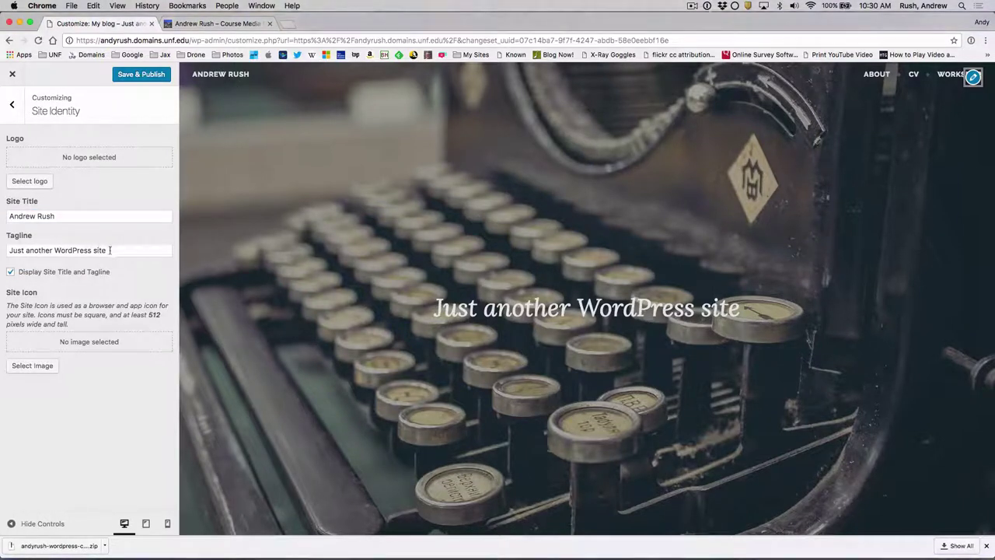
Step: Change the tagline to 'Course Media Developer' and publish
{"action": "left_click_drag", "start_coordinate": [110, 250], "coordinate": [0, 257]}
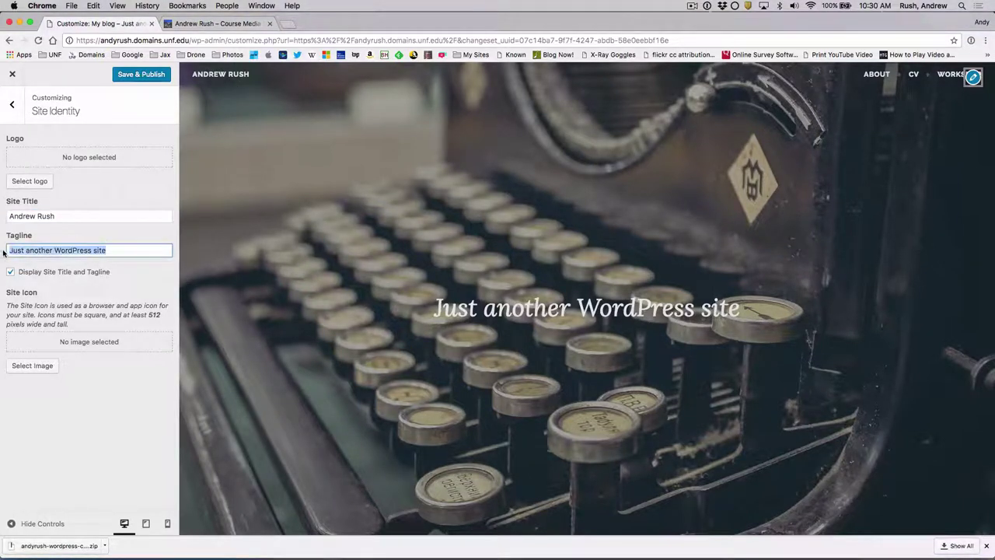
{"action": "type", "text": "Cours"}
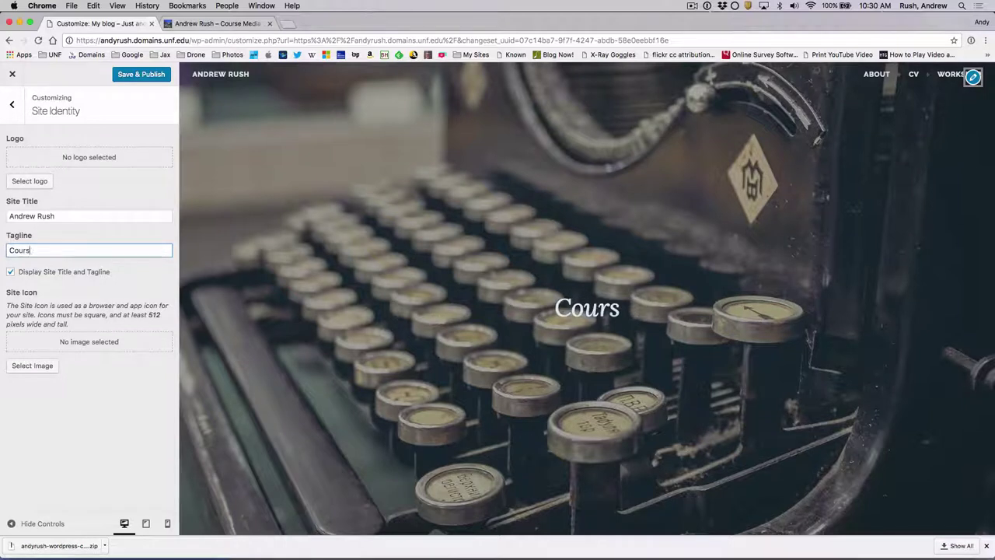
{"action": "type", "text": "e Media"}
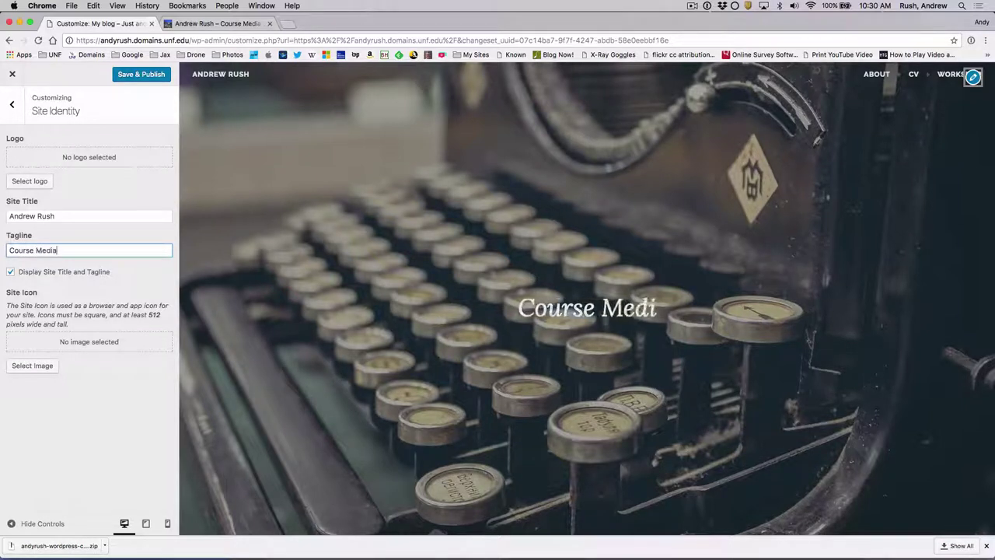
{"action": "type", "text": "De"}
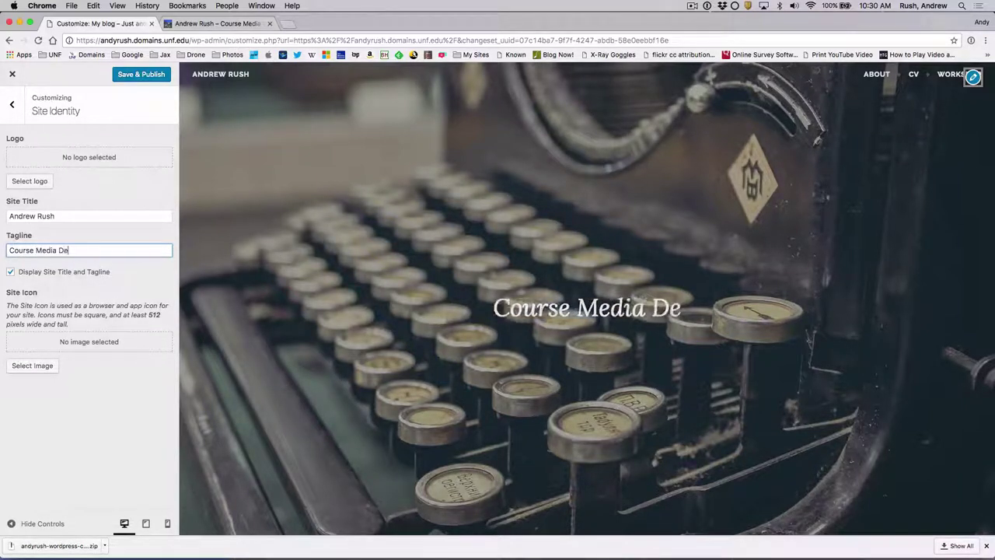
{"action": "type", "text": "vel"}
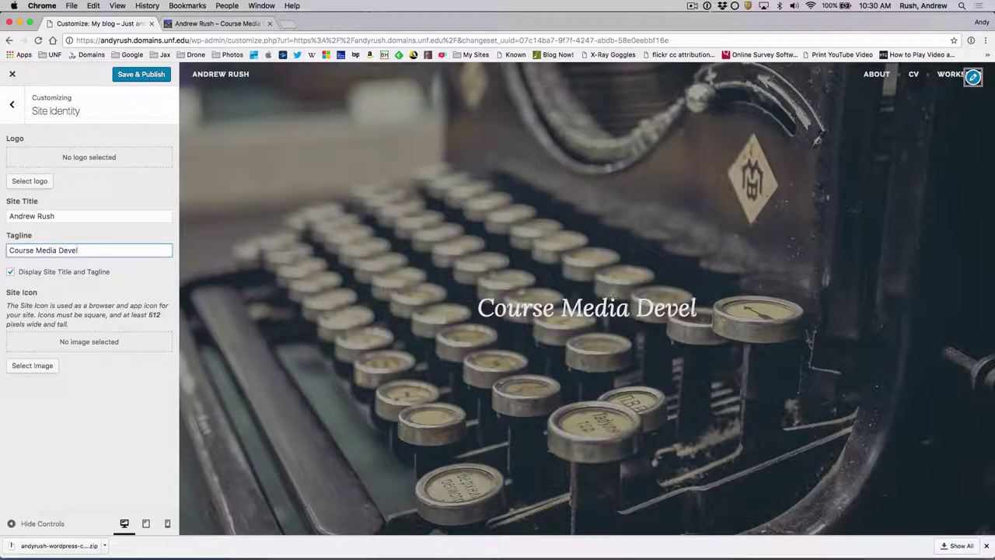
{"action": "type", "text": "oper"}
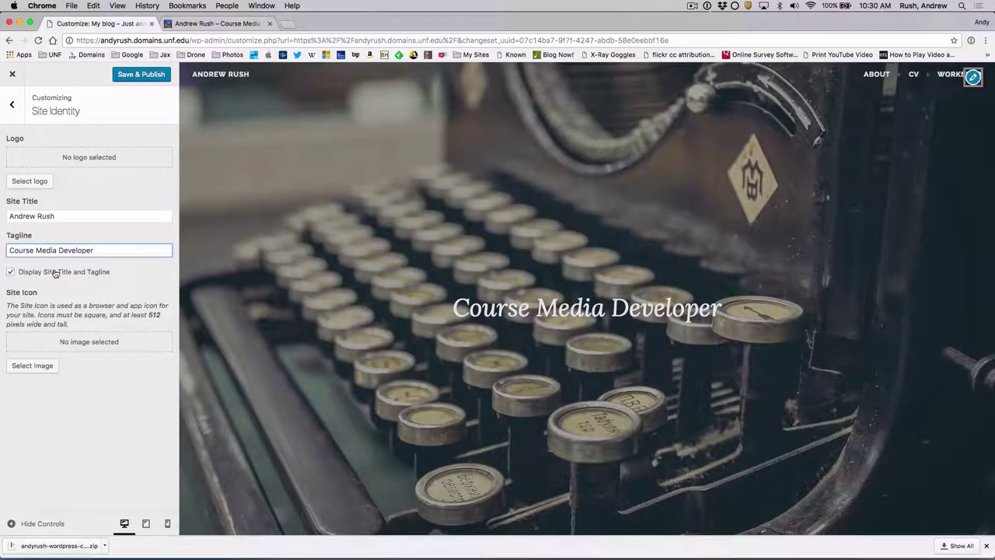
{"action": "left_click", "coordinate": [127, 76]}
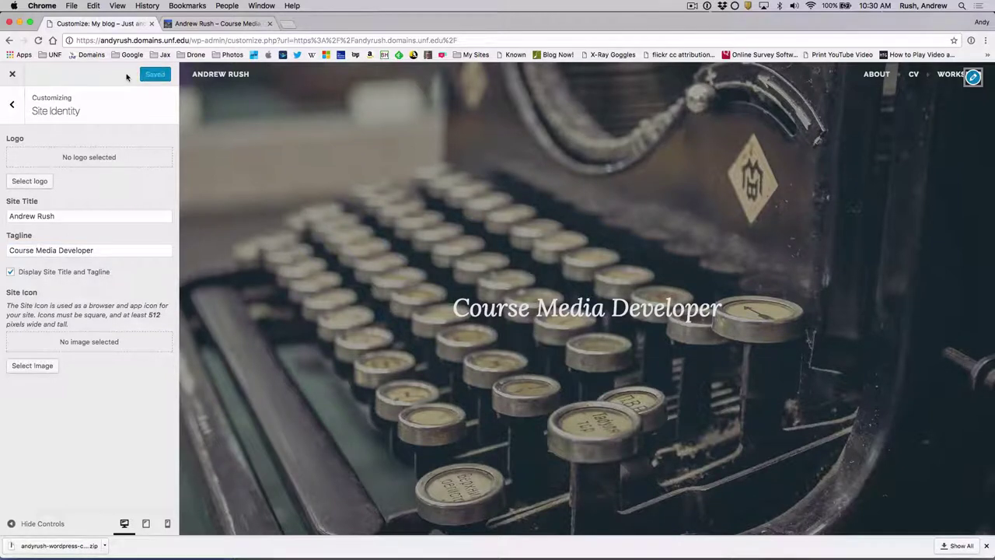
Step: Close the Customizer and scroll the self-hosted site's home page with its new title and tagline
{"action": "left_click", "coordinate": [13, 75]}
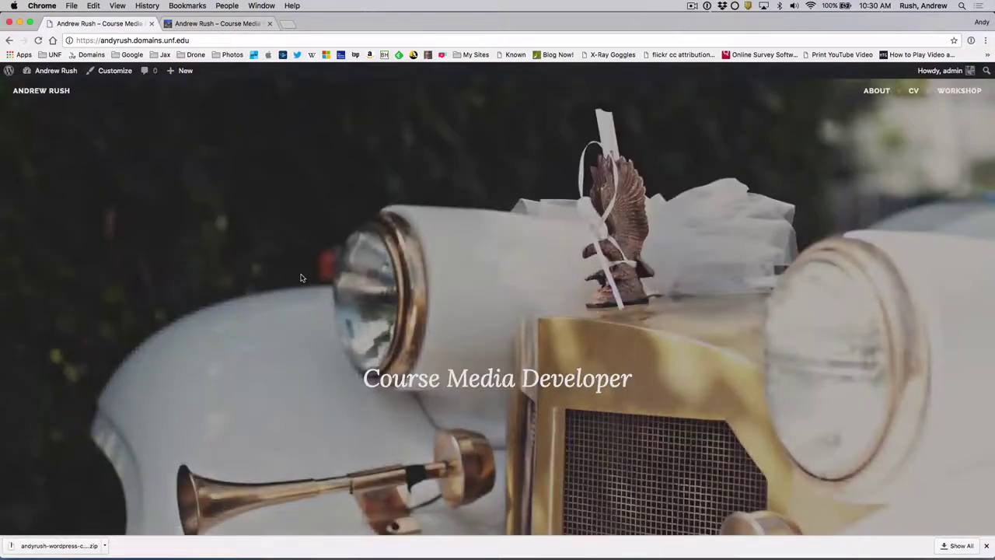
{"action": "scroll", "coordinate": [289, 332], "scroll_direction": "down", "scroll_amount": 5}
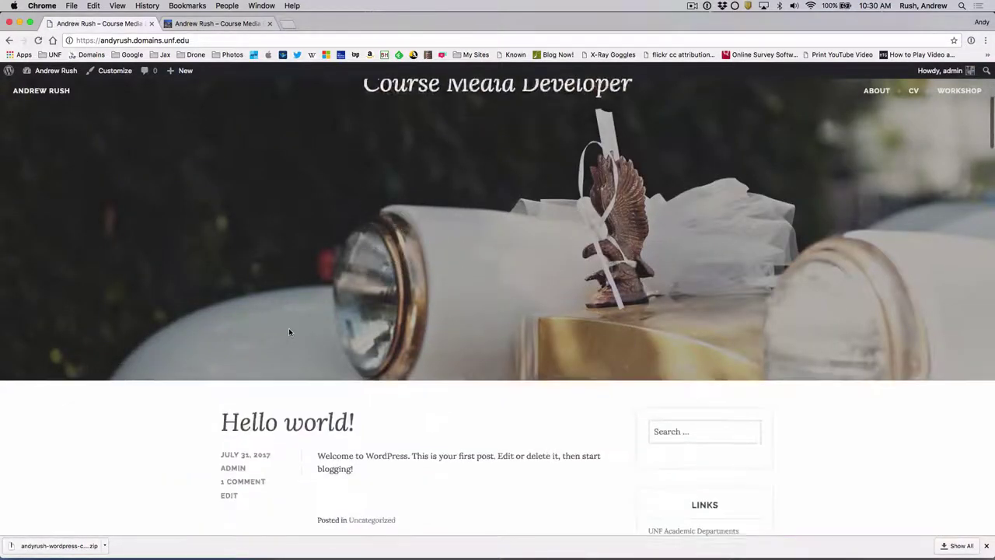
{"action": "scroll", "coordinate": [288, 332], "scroll_direction": "down", "scroll_amount": 10}
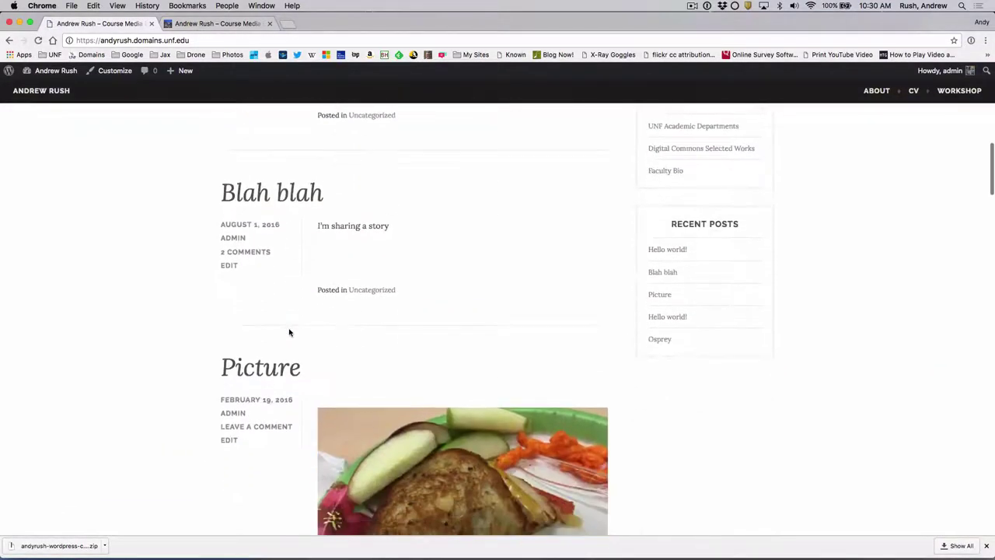
{"action": "scroll", "coordinate": [289, 331], "scroll_direction": "down", "scroll_amount": 5}
{"action": "scroll", "coordinate": [288, 332], "scroll_direction": "up", "scroll_amount": 10}
{"action": "scroll", "coordinate": [289, 332], "scroll_direction": "up", "scroll_amount": 5}
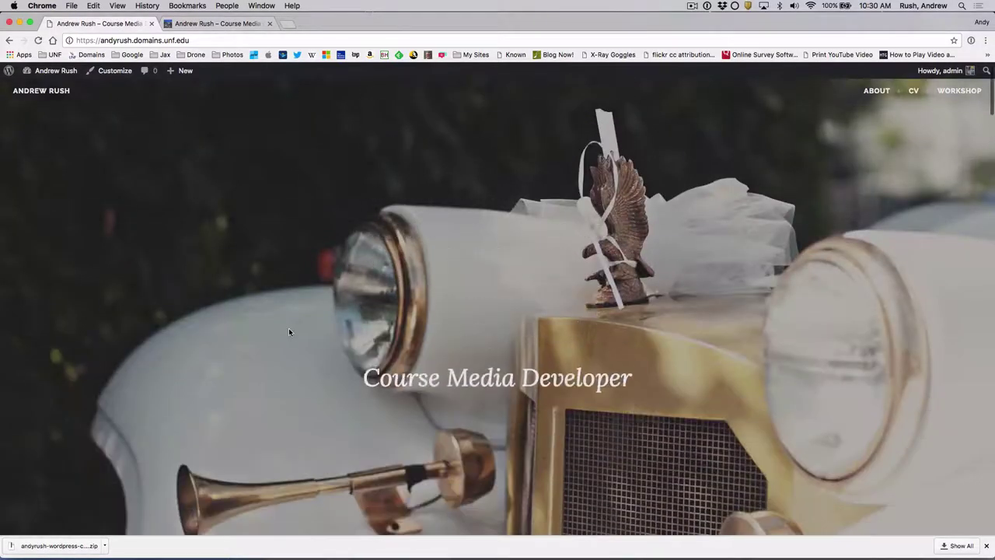
Step: Switch to the hosted WordPress.com site and scroll its home page to view the About text
{"action": "left_click", "coordinate": [217, 24]}
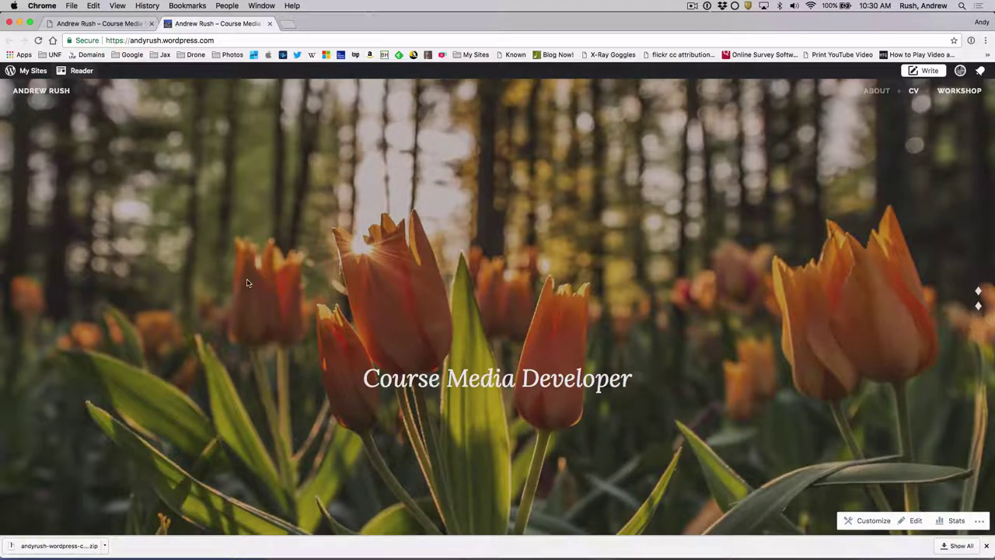
{"action": "scroll", "coordinate": [247, 283], "scroll_direction": "down", "scroll_amount": 5}
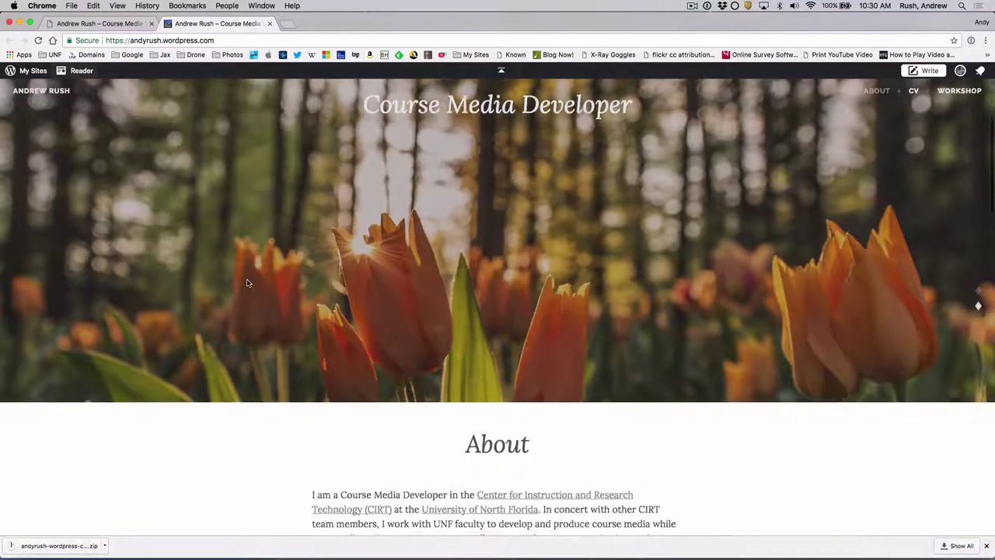
{"action": "scroll", "coordinate": [247, 283], "scroll_direction": "down", "scroll_amount": 1}
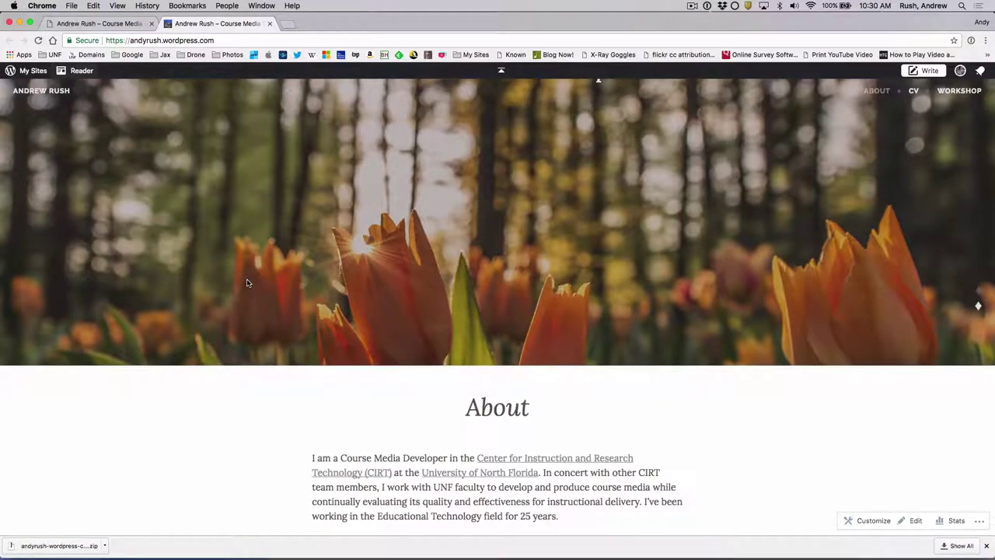
{"action": "scroll", "coordinate": [247, 283], "scroll_direction": "up", "scroll_amount": 6}
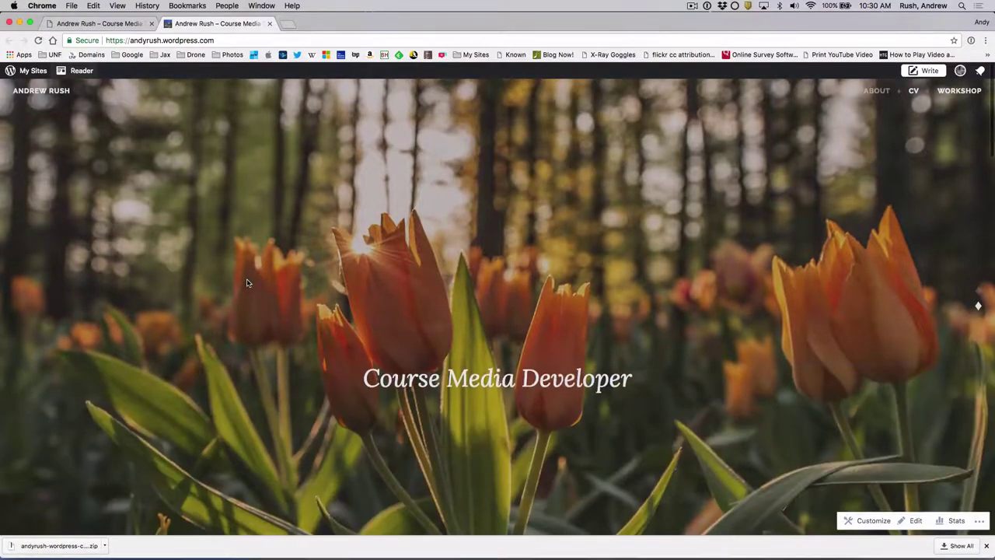
{"action": "scroll", "coordinate": [247, 283], "scroll_direction": "down", "scroll_amount": 6}
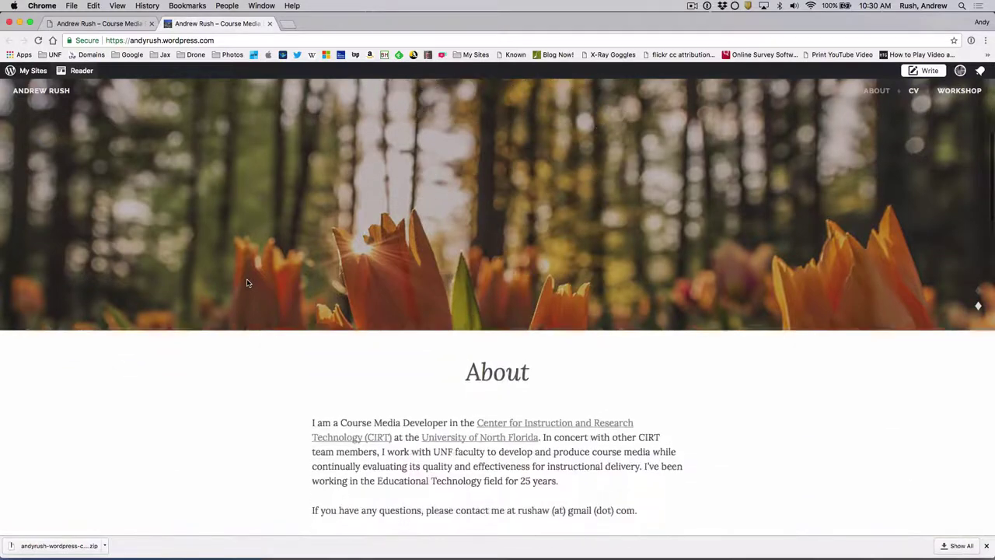
{"action": "scroll", "coordinate": [248, 283], "scroll_direction": "up", "scroll_amount": 1}
{"action": "scroll", "coordinate": [247, 283], "scroll_direction": "up", "scroll_amount": 5}
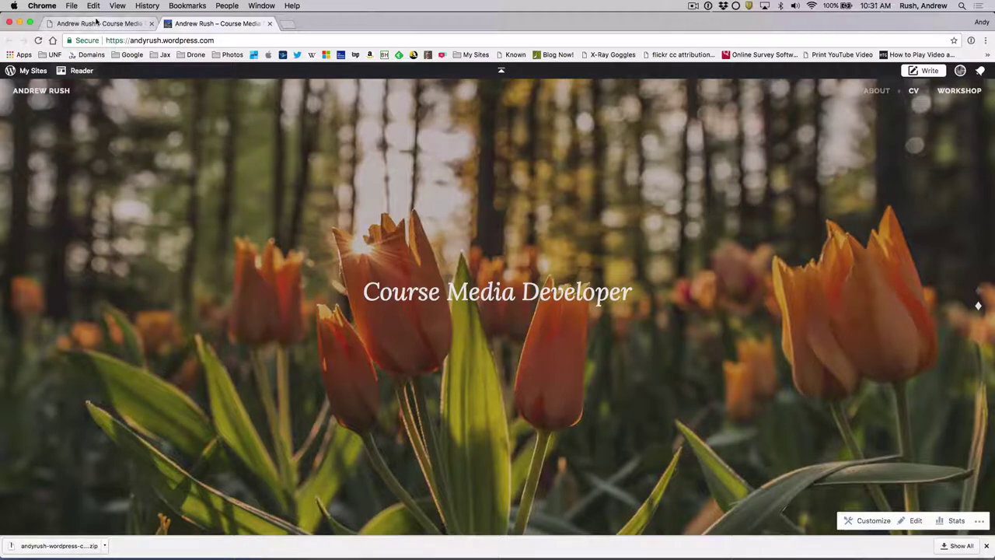
Step: Switch back to the self-hosted UNF site and view its About page from the top menu
{"action": "left_click", "coordinate": [97, 23]}
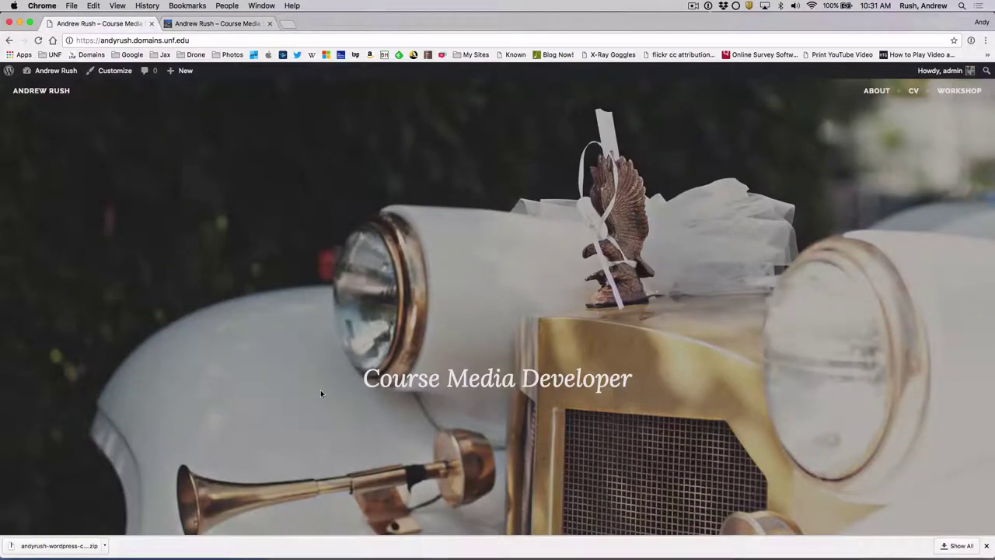
{"action": "scroll", "coordinate": [321, 400], "scroll_direction": "down", "scroll_amount": 5}
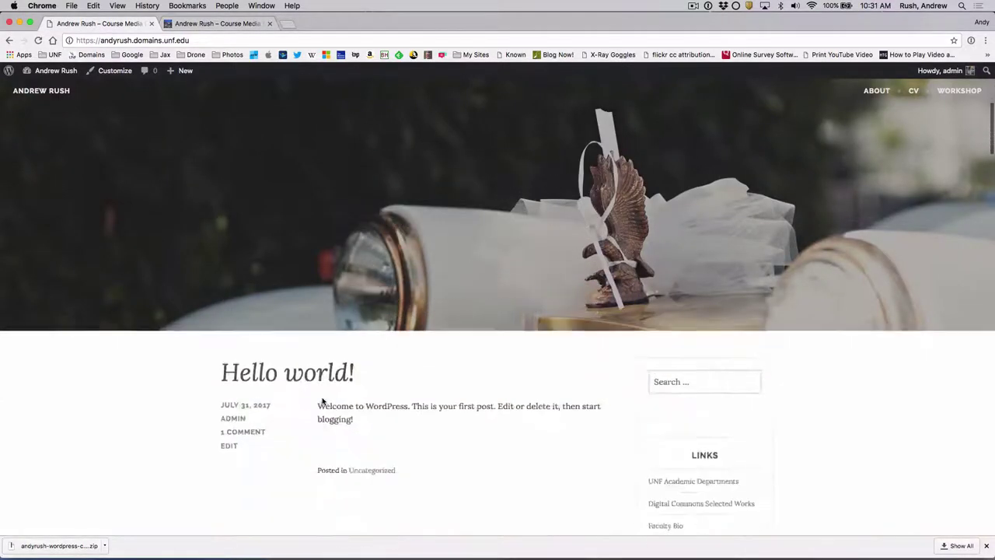
{"action": "scroll", "coordinate": [321, 398], "scroll_direction": "up", "scroll_amount": 5}
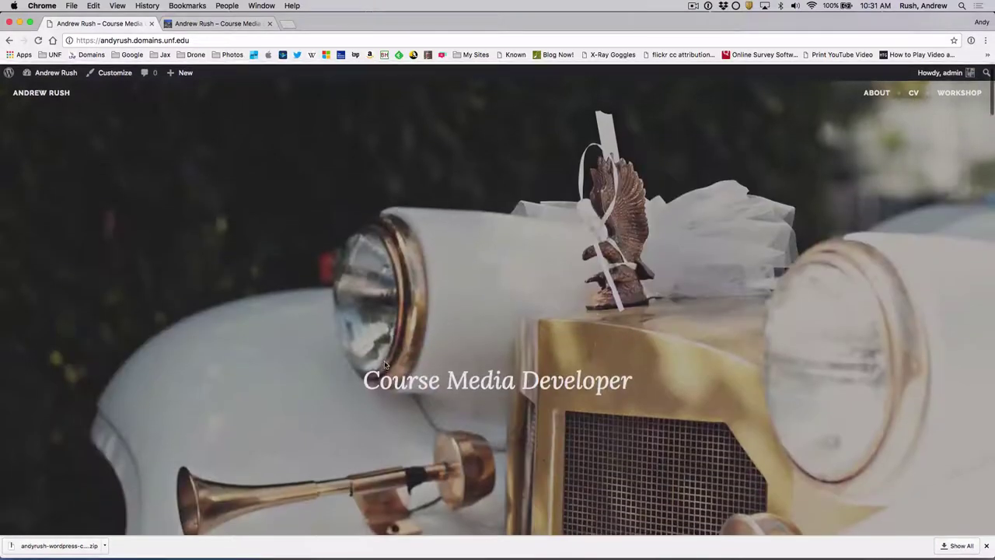
{"action": "left_click", "coordinate": [876, 91]}
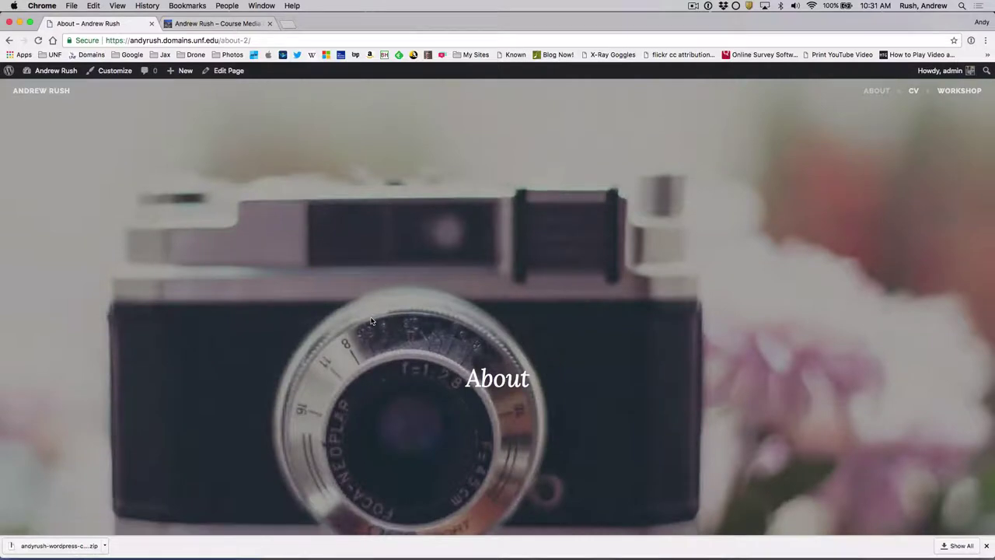
{"action": "scroll", "coordinate": [371, 321], "scroll_direction": "down", "scroll_amount": 3}
{"action": "scroll", "coordinate": [371, 321], "scroll_direction": "down", "scroll_amount": 3}
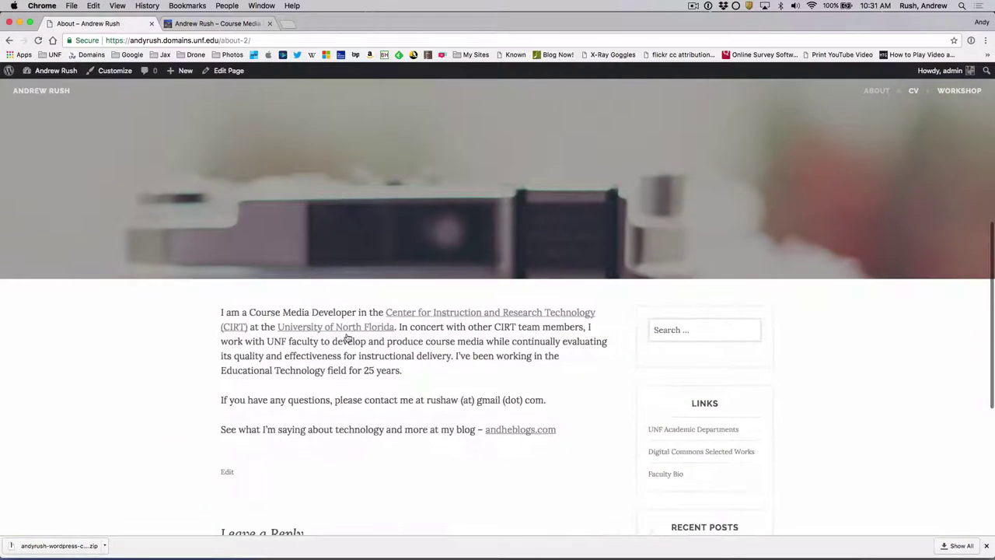
{"action": "scroll", "coordinate": [410, 384], "scroll_direction": "up", "scroll_amount": 5}
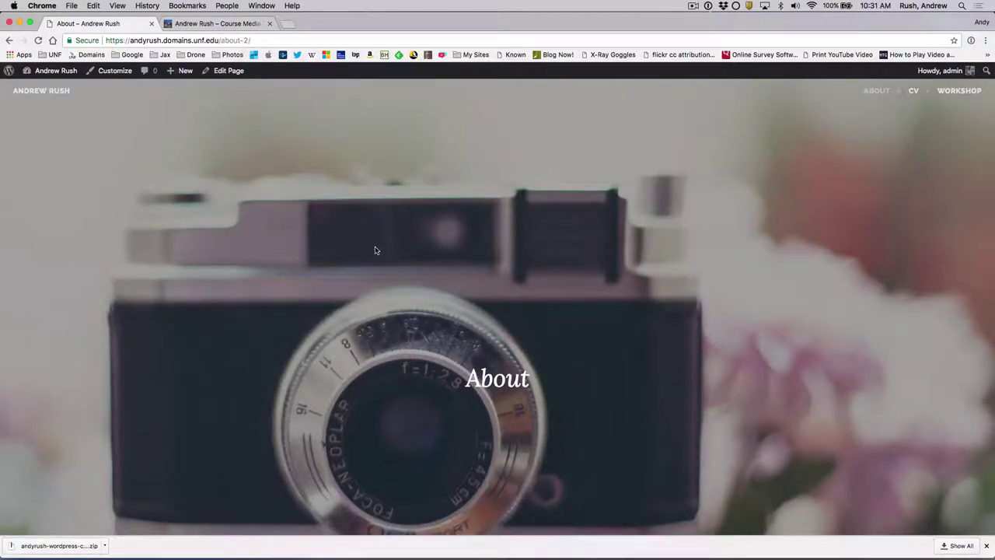
Step: Return to the Hello world! home page via the site title
{"action": "left_click", "coordinate": [42, 91]}
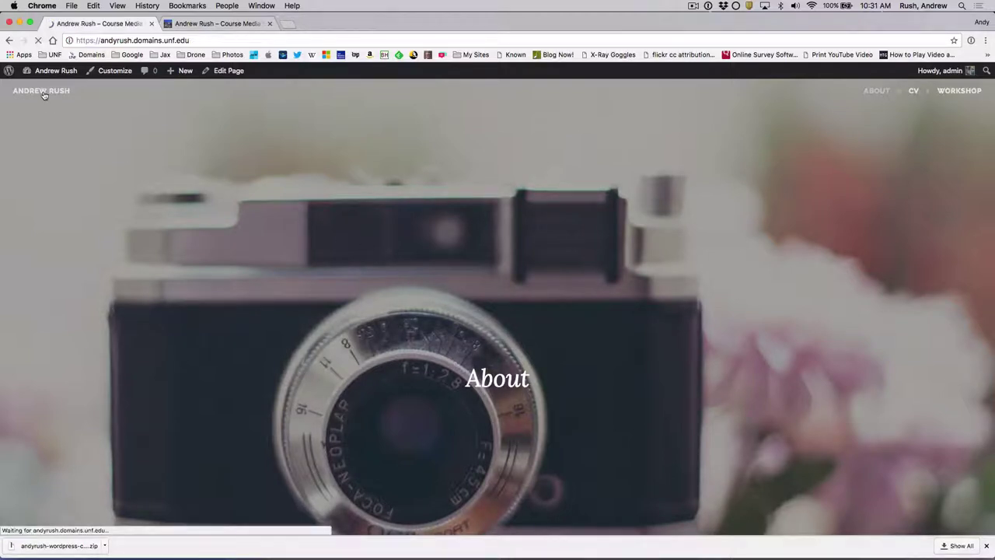
{"action": "scroll", "coordinate": [321, 261], "scroll_direction": "down", "scroll_amount": 5}
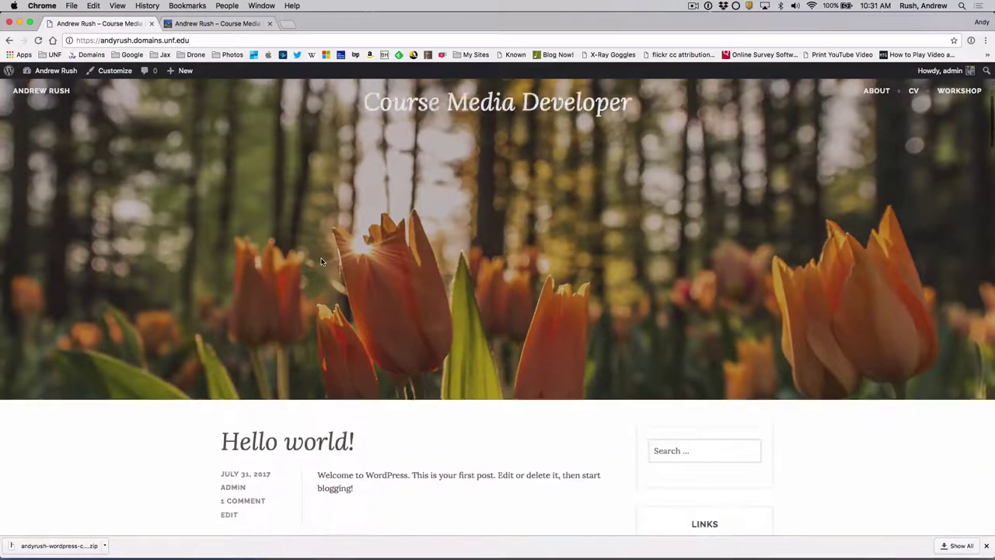
{"action": "scroll", "coordinate": [321, 261], "scroll_direction": "up", "scroll_amount": 10}
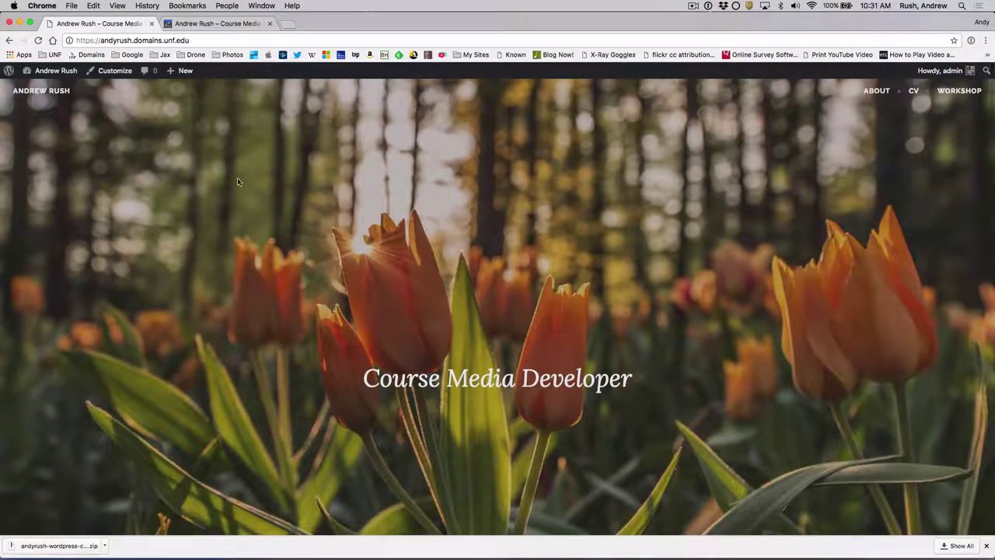
Step: Set a static front page using the About page with the bio, and publish
{"action": "left_click", "coordinate": [114, 72]}
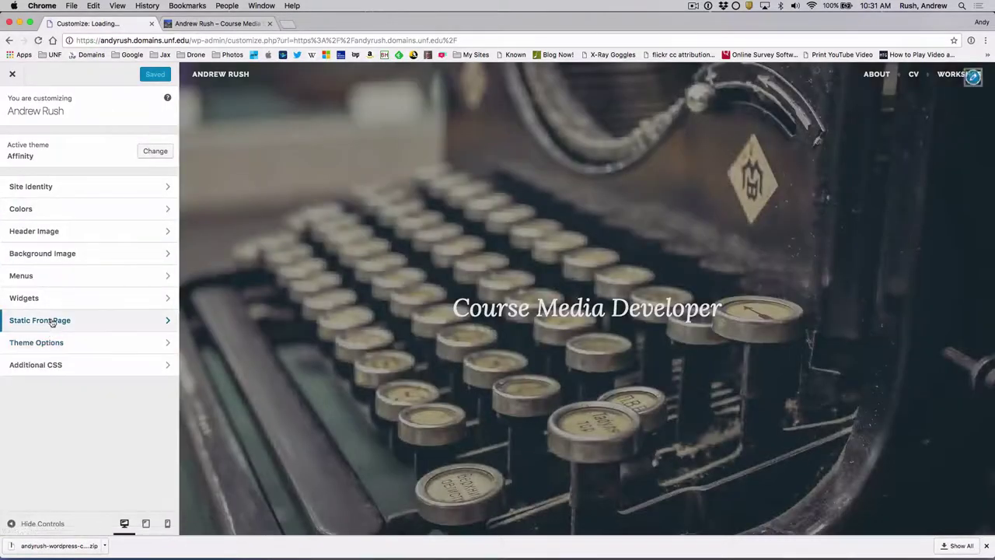
{"action": "left_click", "coordinate": [50, 320]}
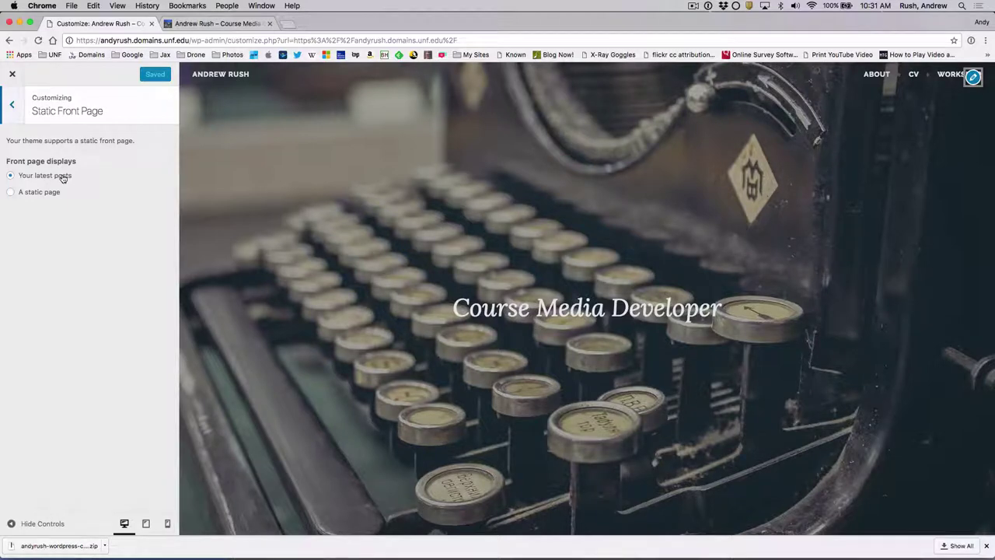
{"action": "left_click", "coordinate": [27, 195]}
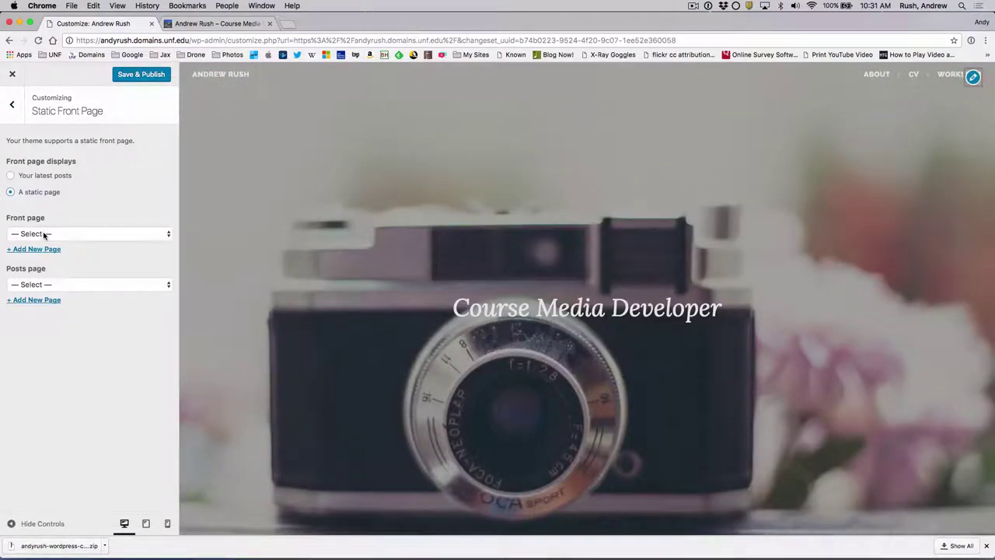
{"action": "left_click", "coordinate": [44, 234]}
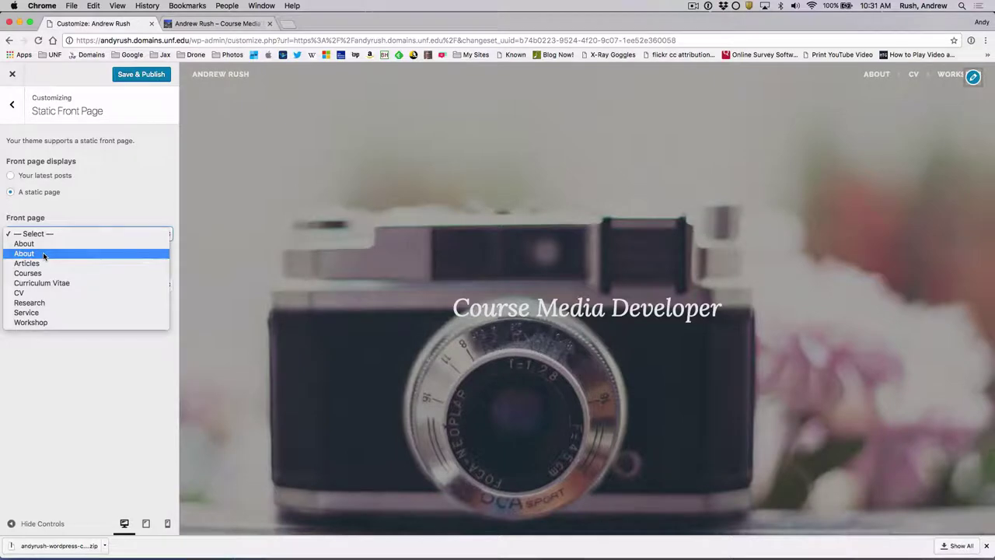
{"action": "left_click", "coordinate": [44, 254]}
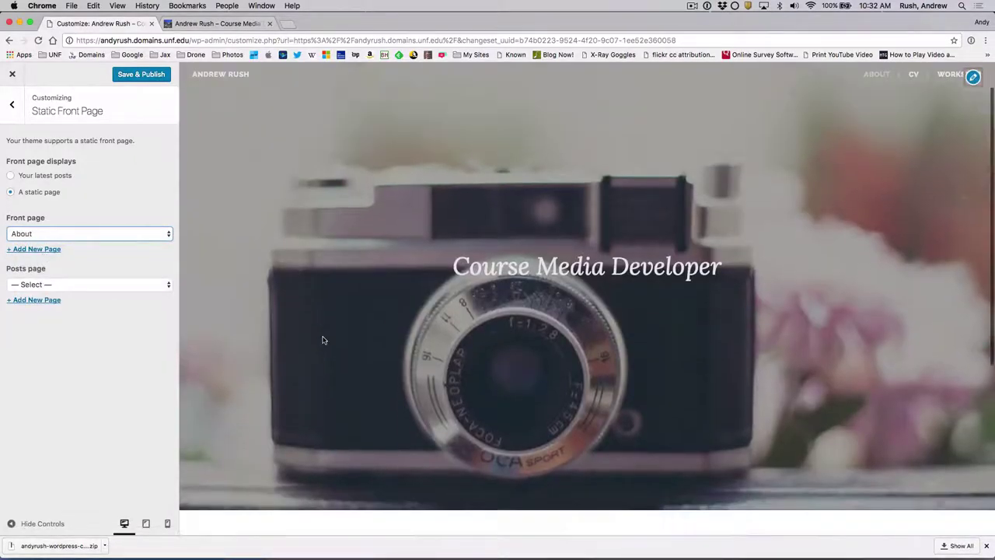
{"action": "scroll", "coordinate": [323, 339], "scroll_direction": "down", "scroll_amount": 3}
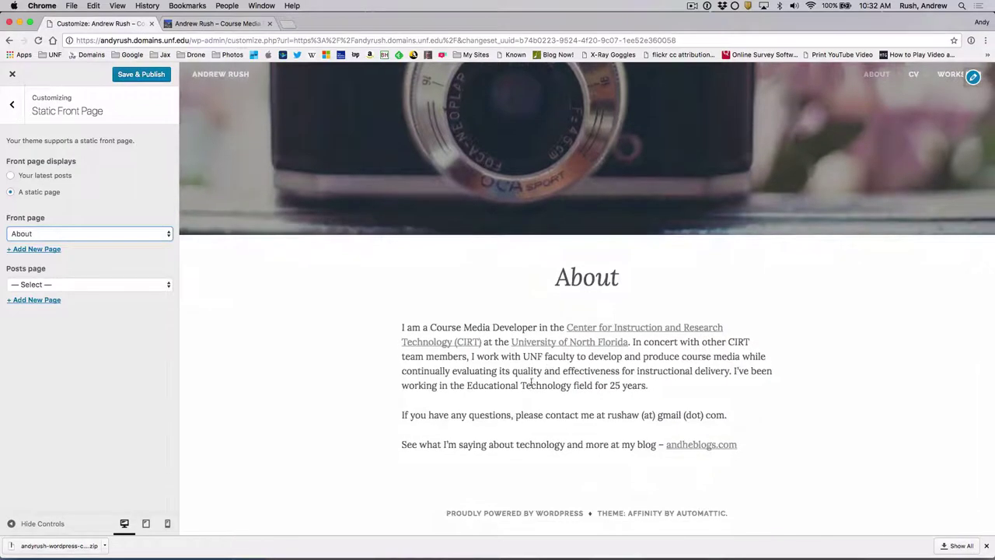
{"action": "left_click", "coordinate": [42, 234]}
{"action": "left_click", "coordinate": [42, 226]}
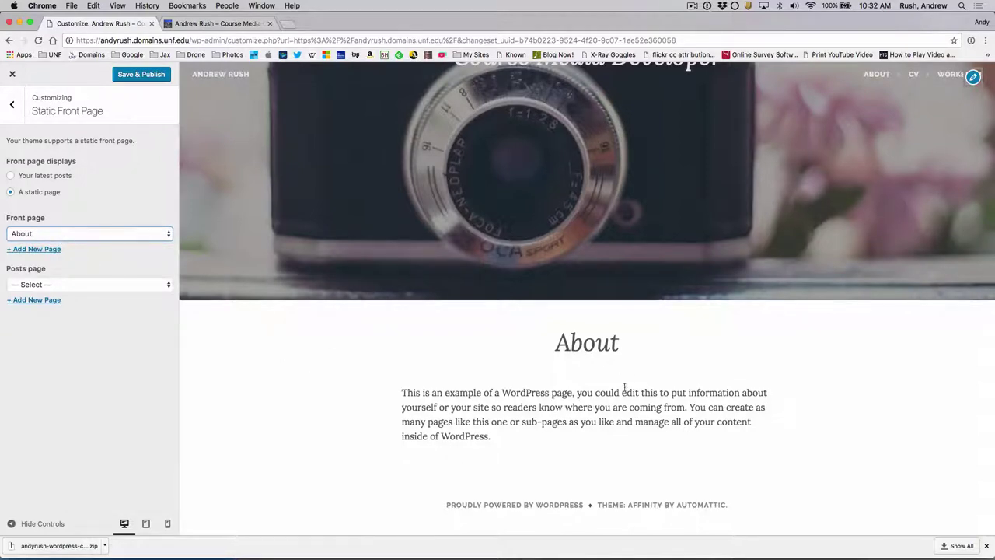
{"action": "left_click", "coordinate": [69, 234]}
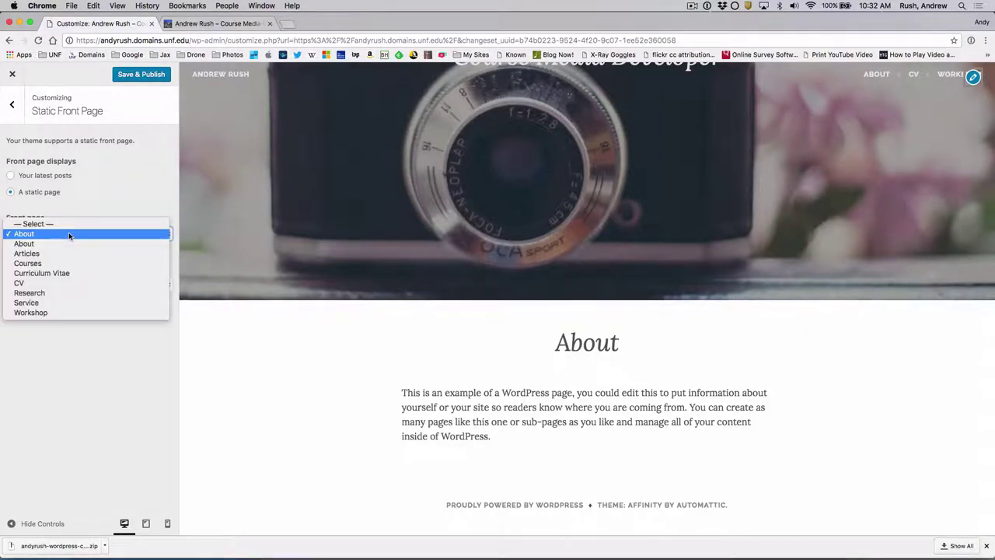
{"action": "left_click", "coordinate": [58, 244]}
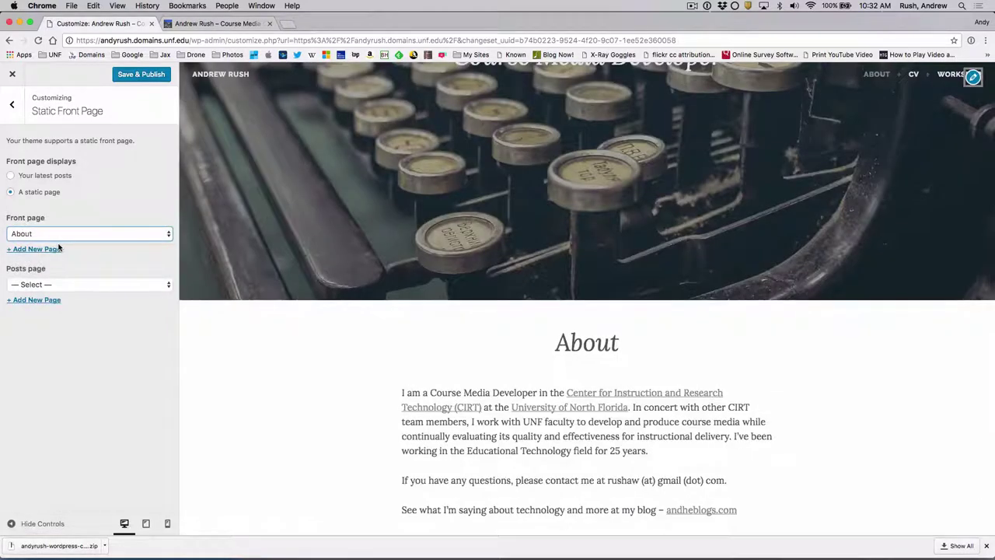
{"action": "left_click", "coordinate": [144, 77]}
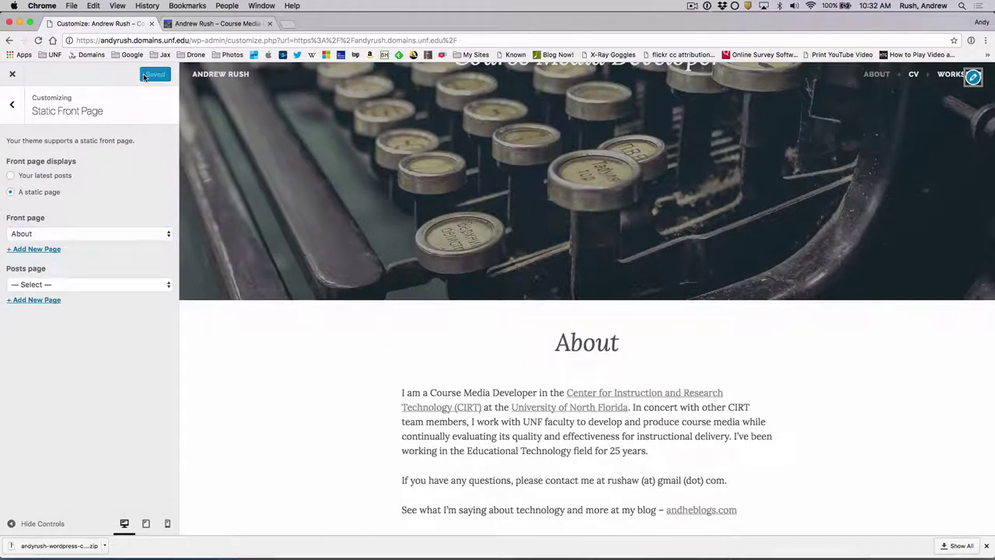
Step: Close the Customizer and scroll the live home page to check the About bio
{"action": "left_click", "coordinate": [13, 75]}
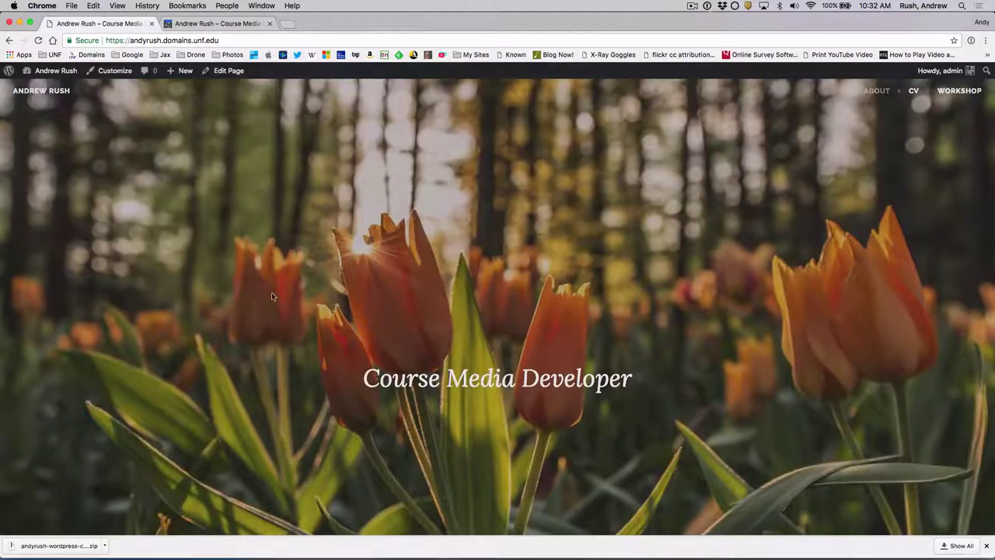
{"action": "scroll", "coordinate": [272, 296], "scroll_direction": "down", "scroll_amount": 5}
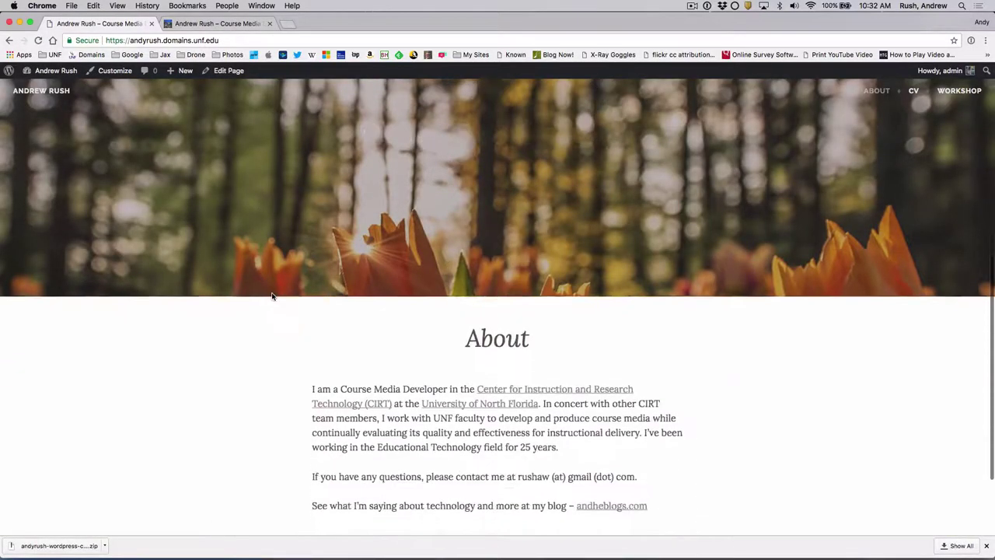
{"action": "scroll", "coordinate": [272, 296], "scroll_direction": "down", "scroll_amount": 1}
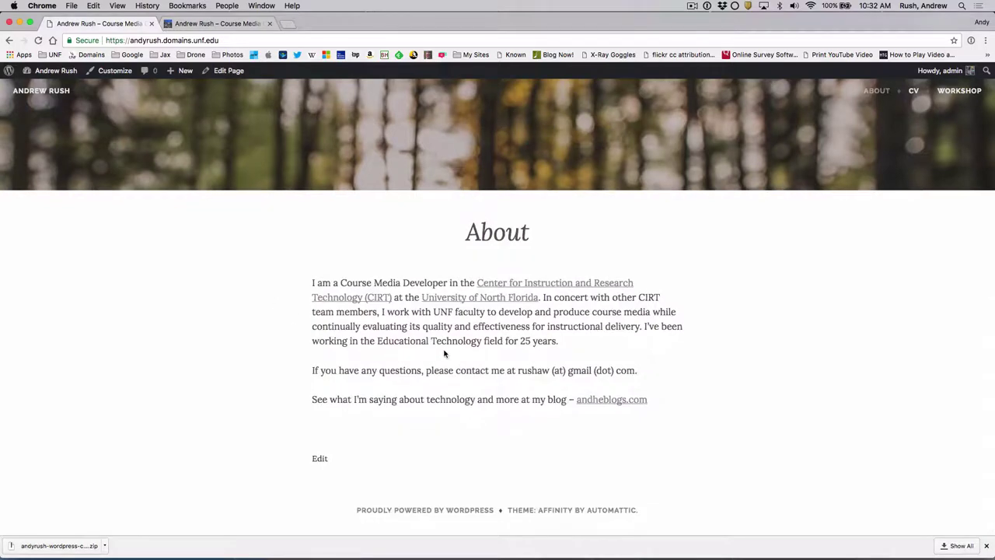
{"action": "scroll", "coordinate": [444, 351], "scroll_direction": "up", "scroll_amount": 3}
{"action": "scroll", "coordinate": [444, 353], "scroll_direction": "up", "scroll_amount": 5}
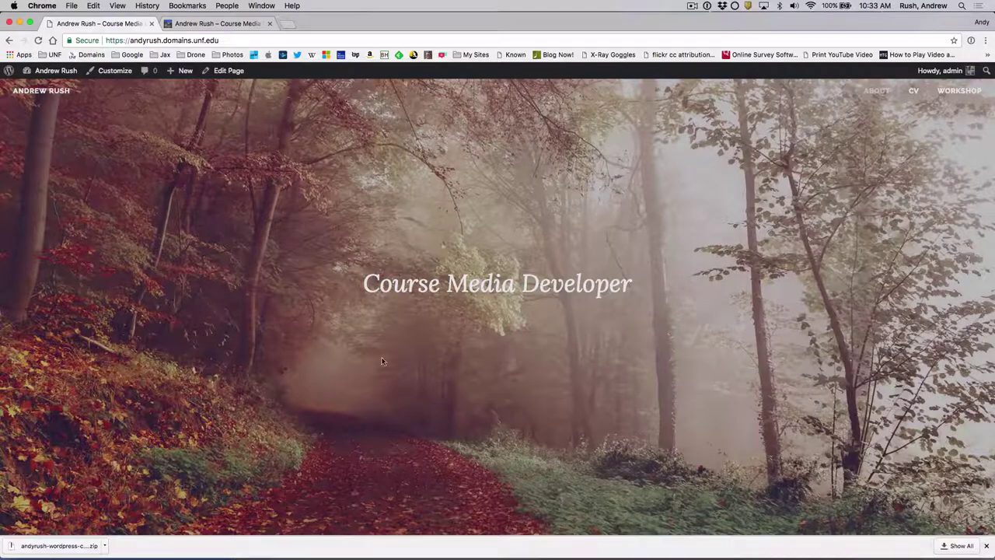
{"action": "scroll", "coordinate": [379, 378], "scroll_direction": "down", "scroll_amount": 10}
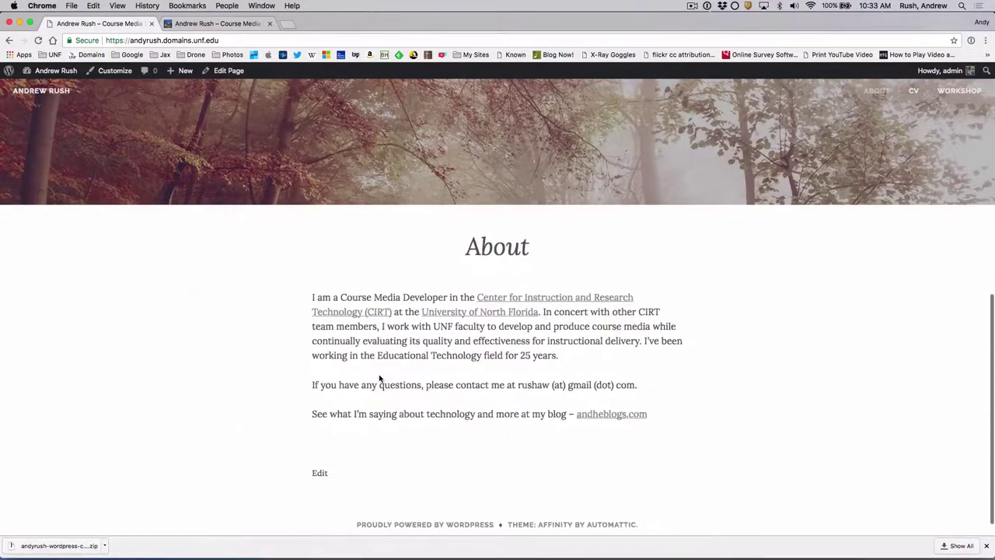
{"action": "scroll", "coordinate": [379, 378], "scroll_direction": "up", "scroll_amount": 10}
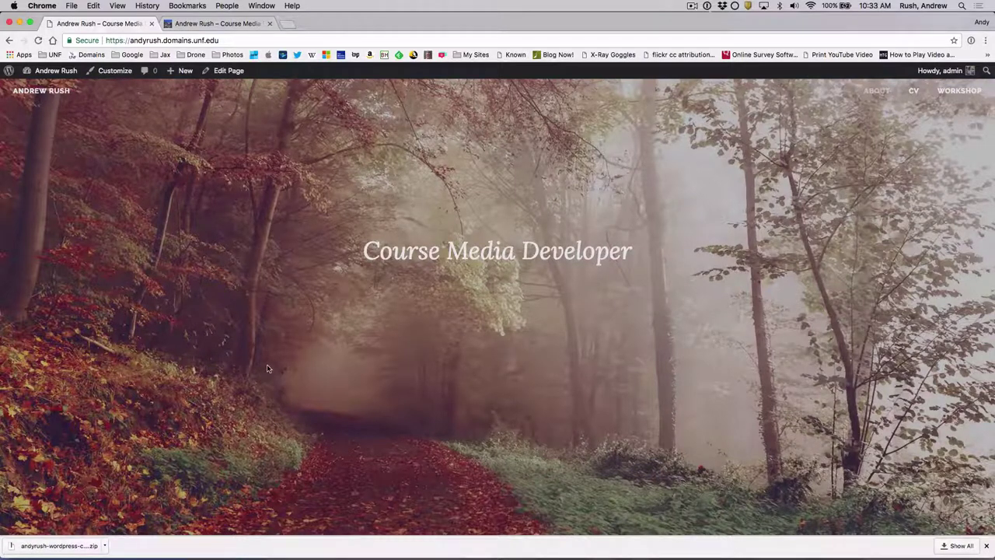
Step: In Static Front Page settings, set the posts page to Articles and publish
{"action": "left_click", "coordinate": [115, 71]}
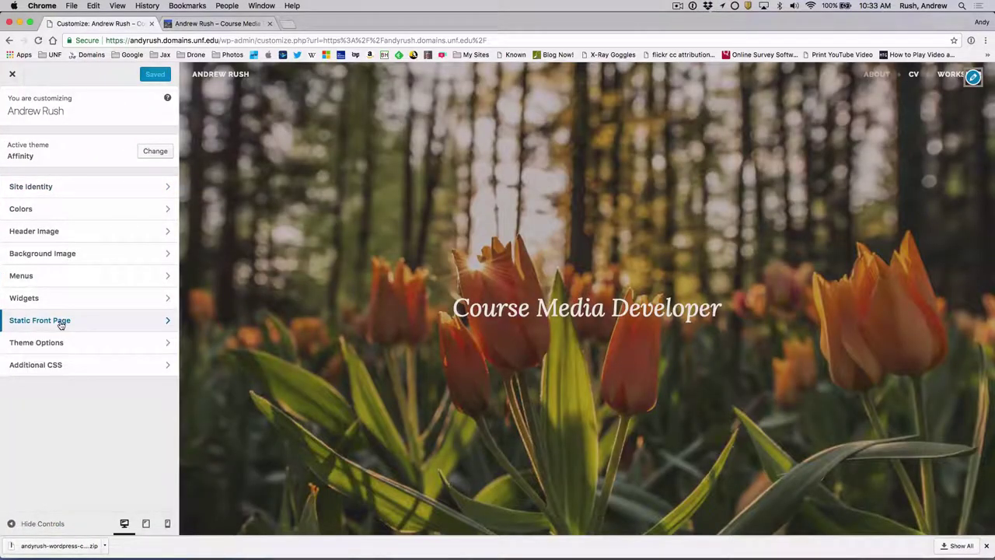
{"action": "left_click", "coordinate": [60, 320]}
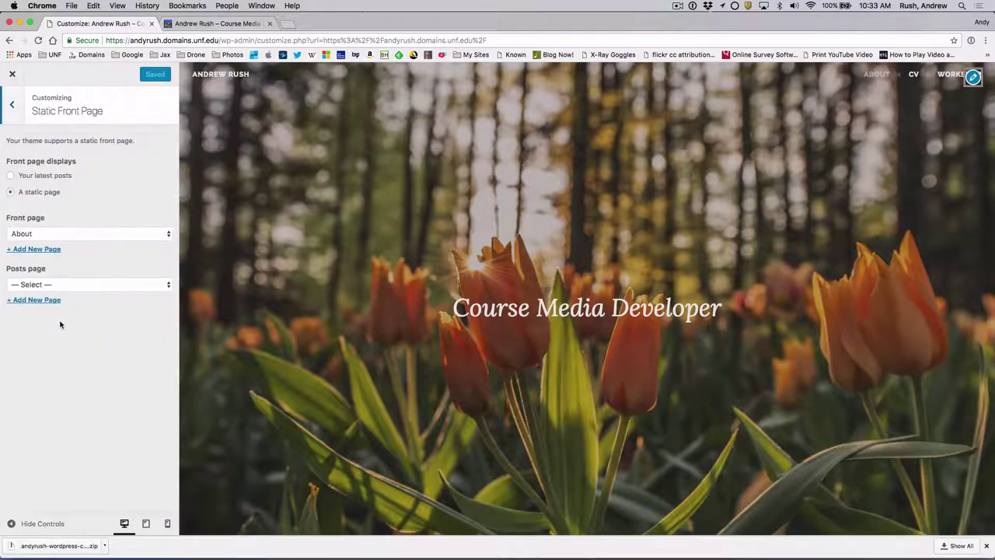
{"action": "left_click", "coordinate": [71, 286]}
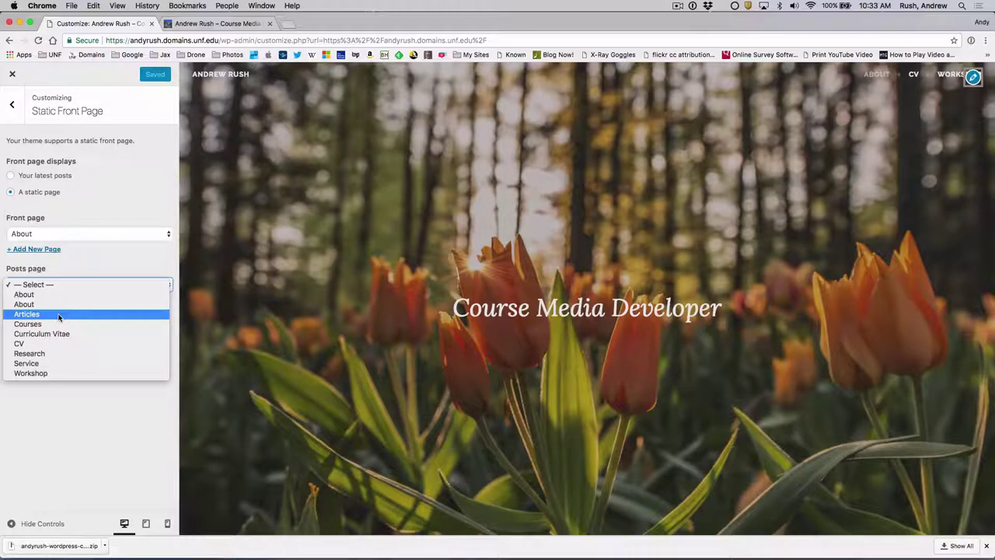
{"action": "left_click", "coordinate": [58, 317]}
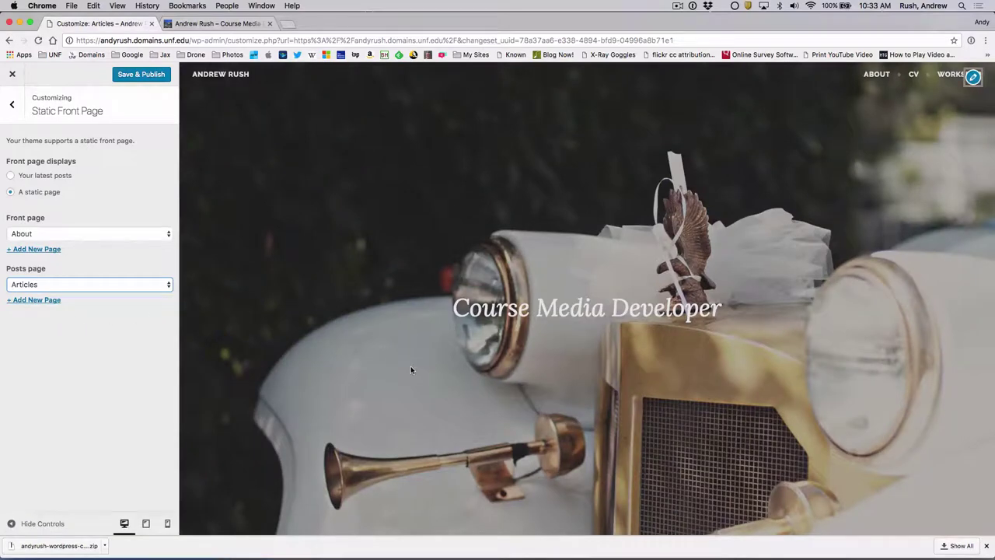
{"action": "scroll", "coordinate": [411, 369], "scroll_direction": "down", "scroll_amount": 6}
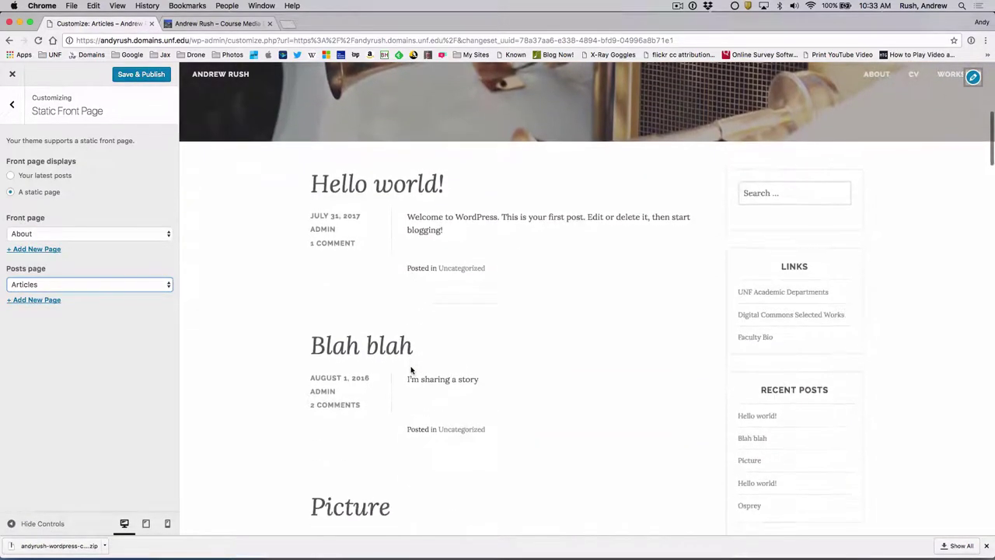
{"action": "scroll", "coordinate": [411, 369], "scroll_direction": "up", "scroll_amount": 6}
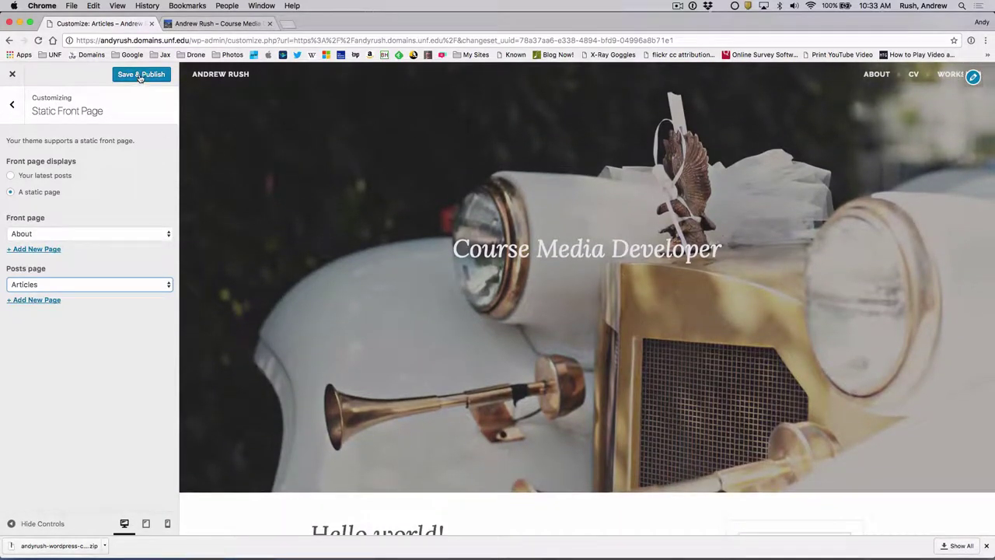
{"action": "left_click", "coordinate": [141, 76]}
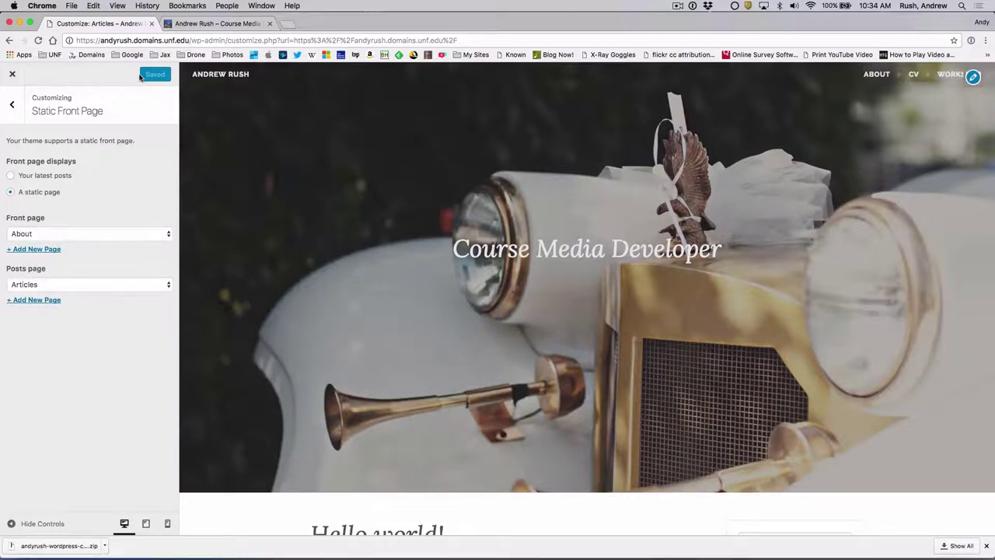
Step: Close the Customizer, check the live About front page, then reopen the Customizer
{"action": "left_click", "coordinate": [12, 75]}
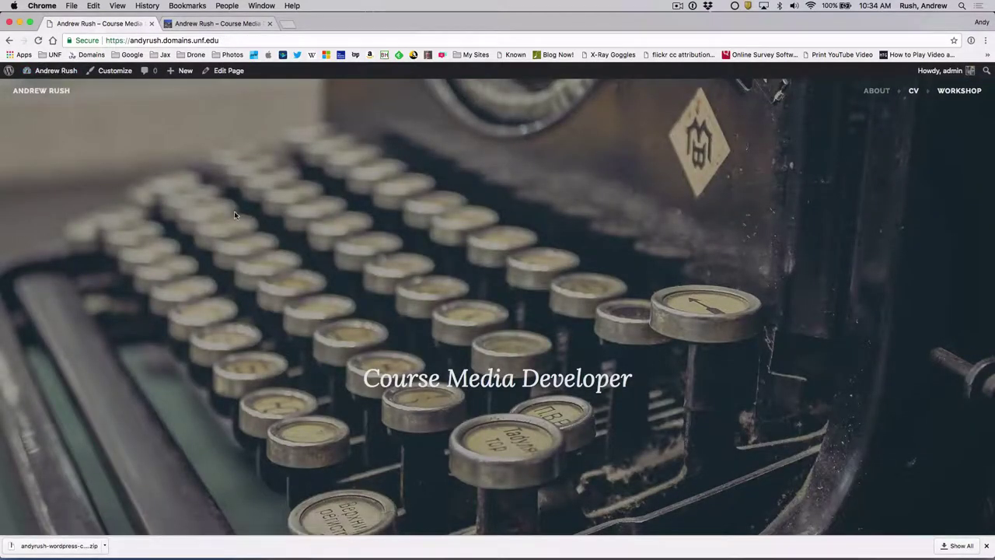
{"action": "scroll", "coordinate": [294, 226], "scroll_direction": "down", "scroll_amount": 5}
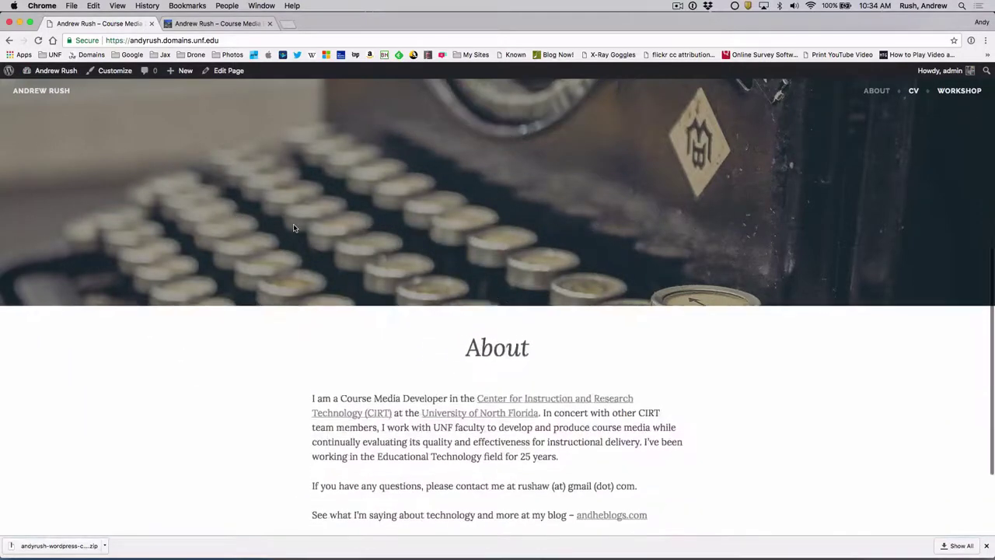
{"action": "scroll", "coordinate": [294, 227], "scroll_direction": "up", "scroll_amount": 5}
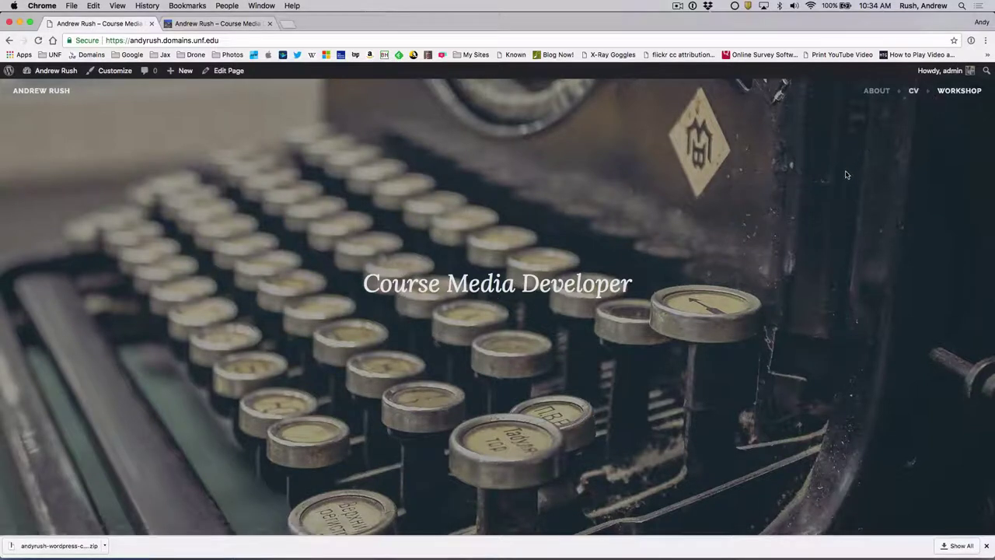
{"action": "left_click", "coordinate": [110, 72]}
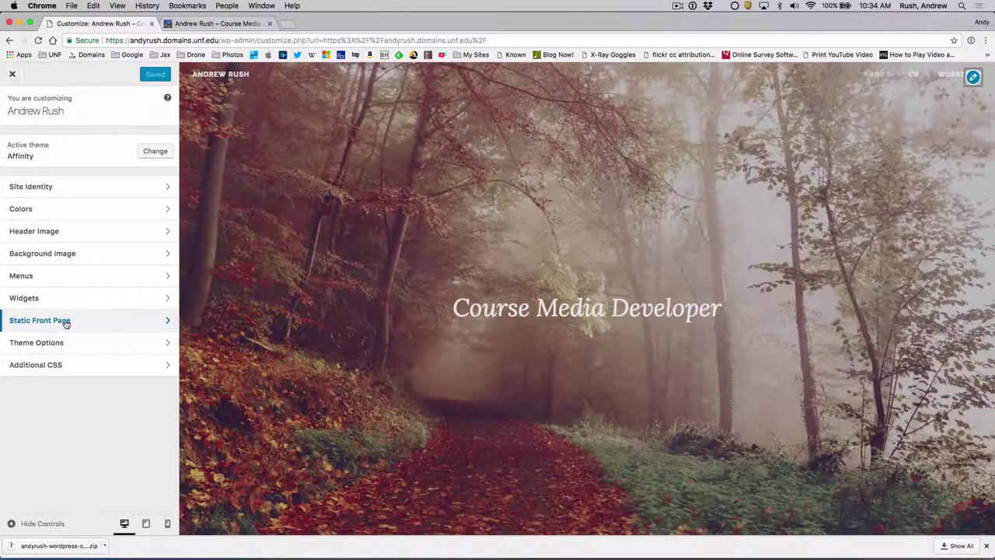
Step: Add the Articles page to Menu 1 as the second item, between About and CV, and publish it
{"action": "left_click", "coordinate": [66, 324]}
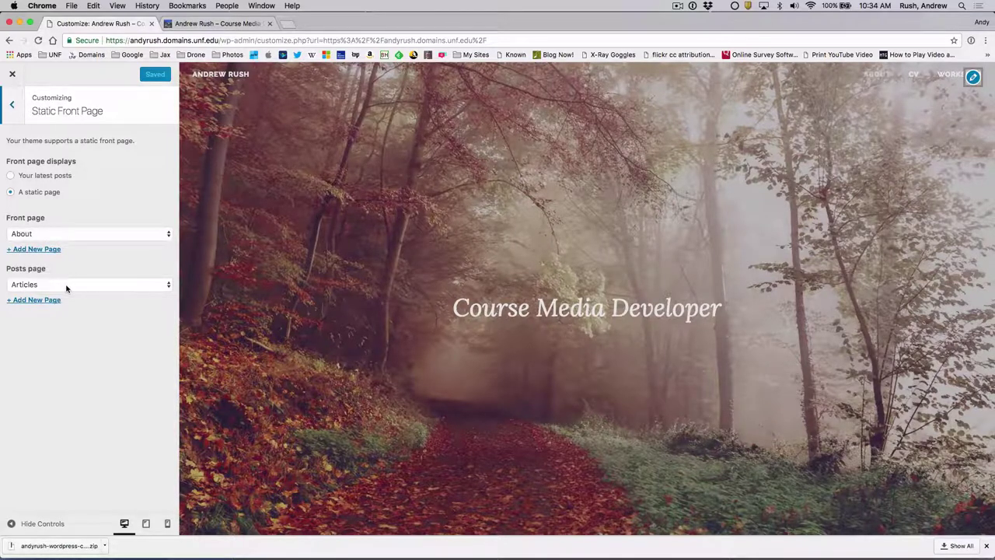
{"action": "left_click", "coordinate": [13, 107]}
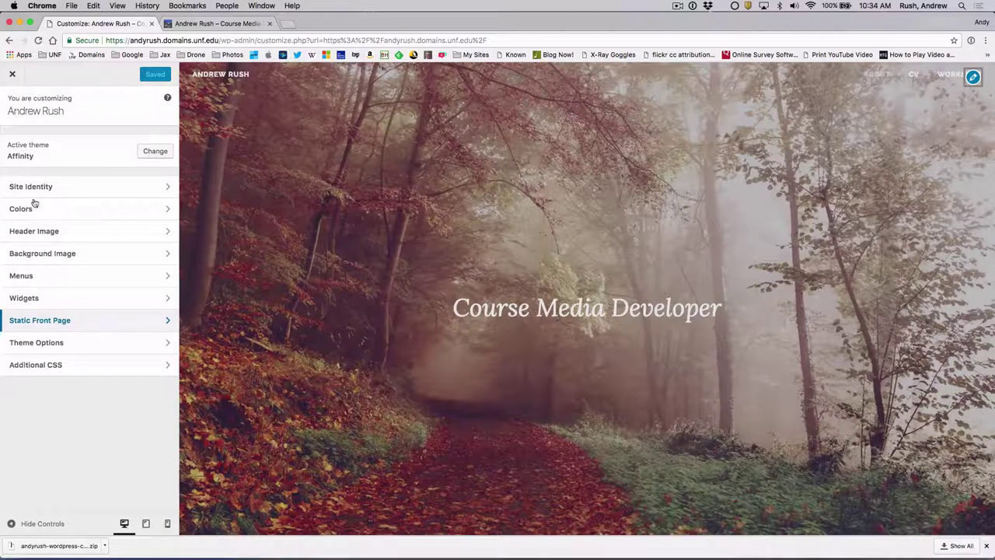
{"action": "left_click", "coordinate": [31, 276]}
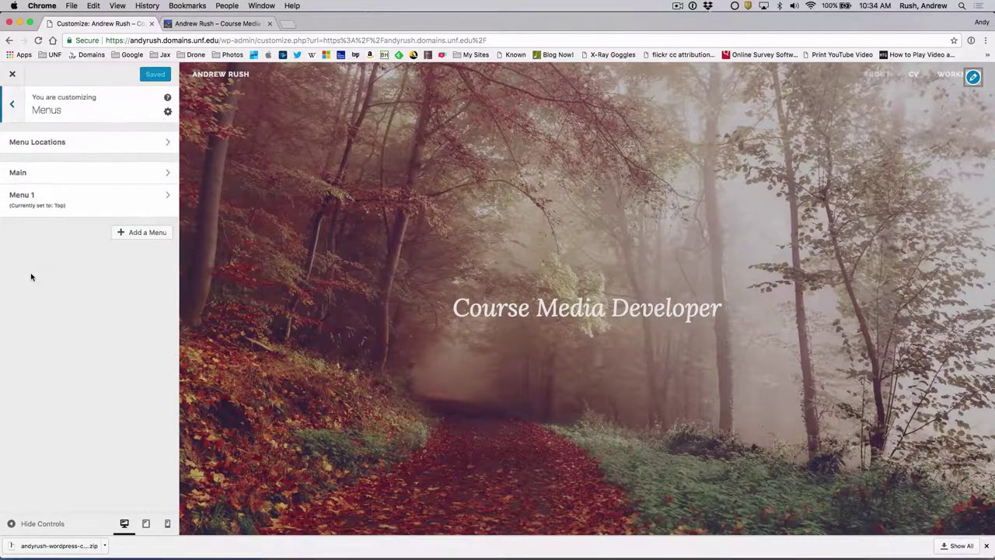
{"action": "left_click", "coordinate": [55, 200]}
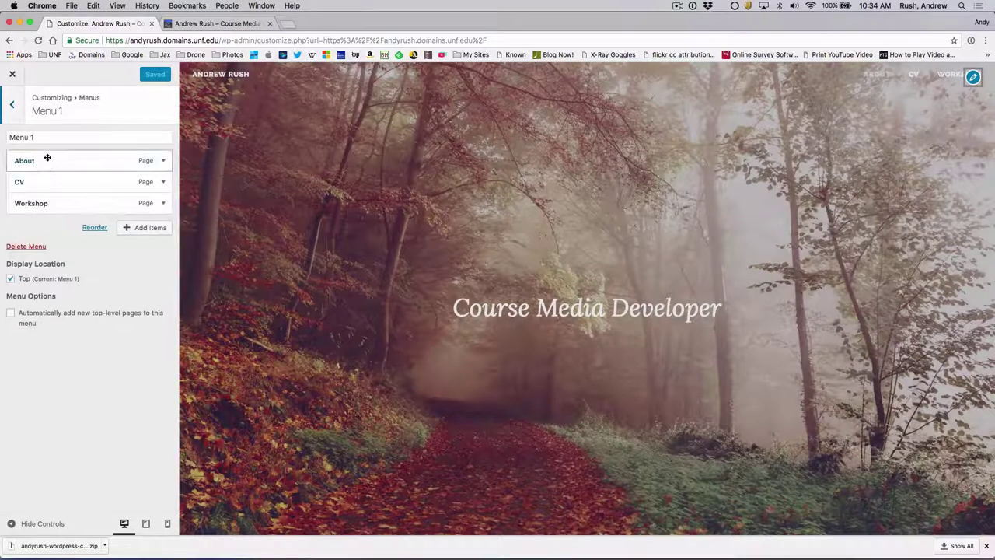
{"action": "left_click", "coordinate": [139, 227]}
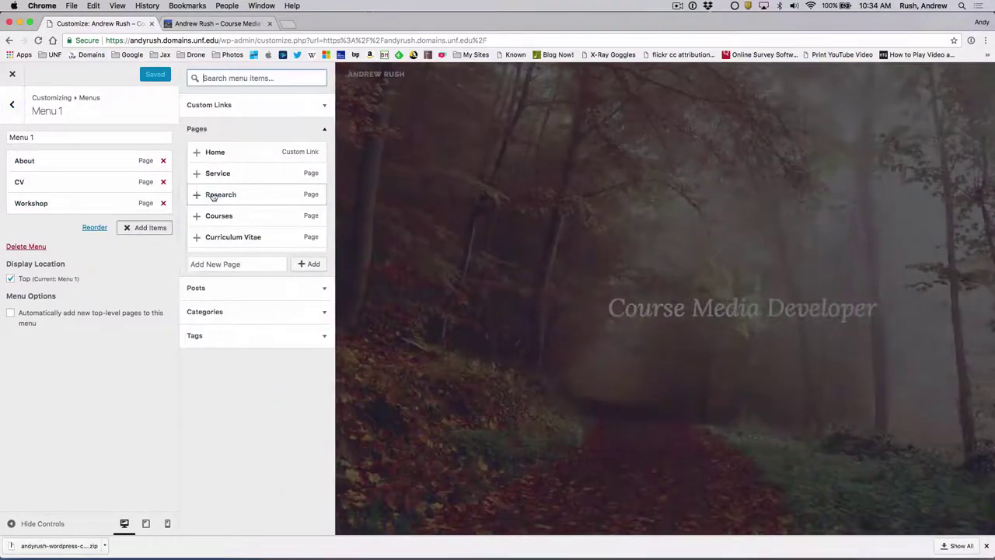
{"action": "scroll", "coordinate": [214, 195], "scroll_direction": "down", "scroll_amount": 3}
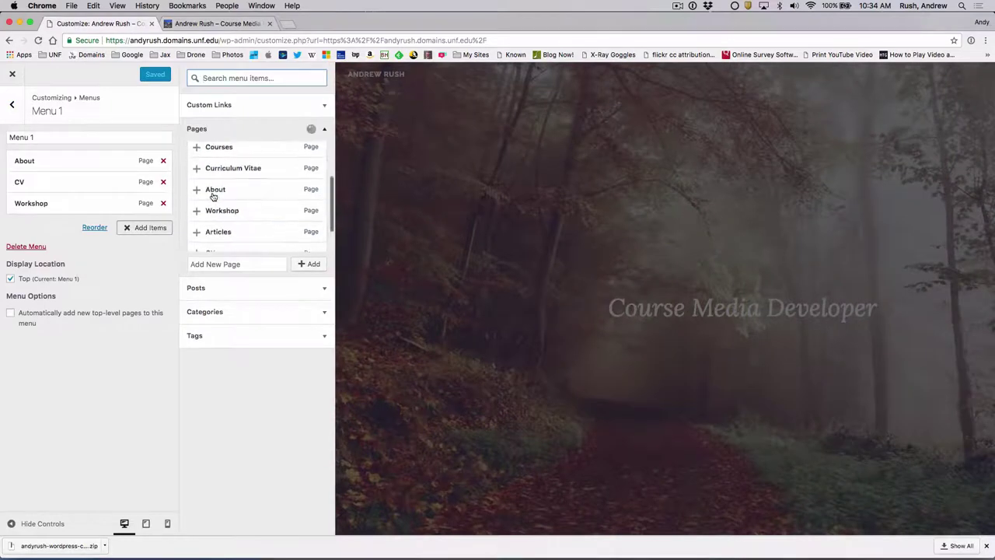
{"action": "left_click", "coordinate": [208, 233]}
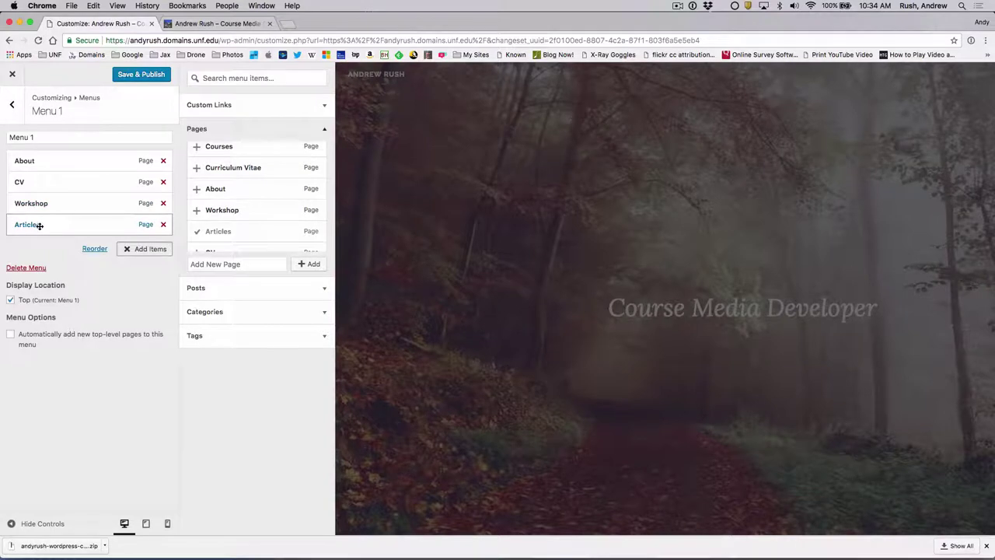
{"action": "left_click_drag", "start_coordinate": [38, 225], "coordinate": [33, 181]}
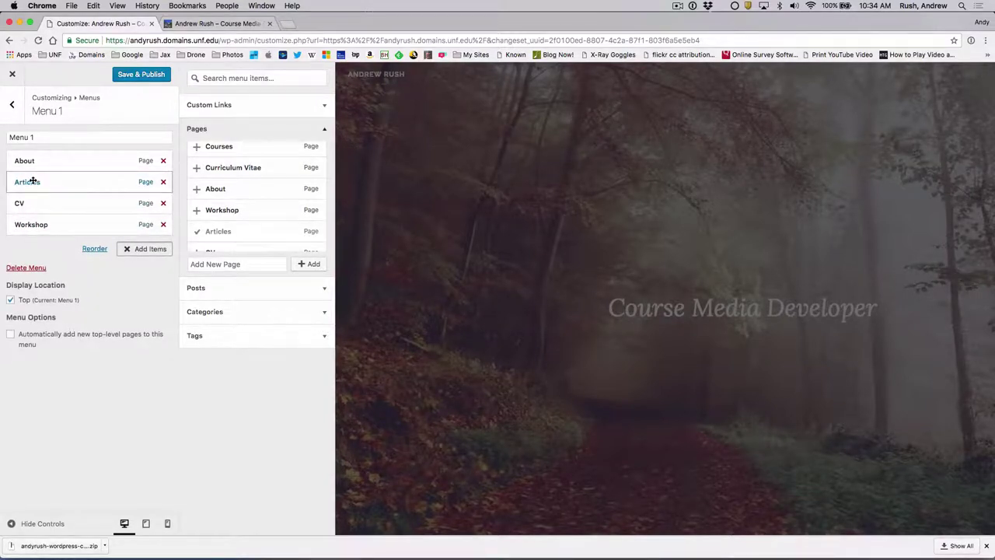
{"action": "left_click", "coordinate": [127, 74]}
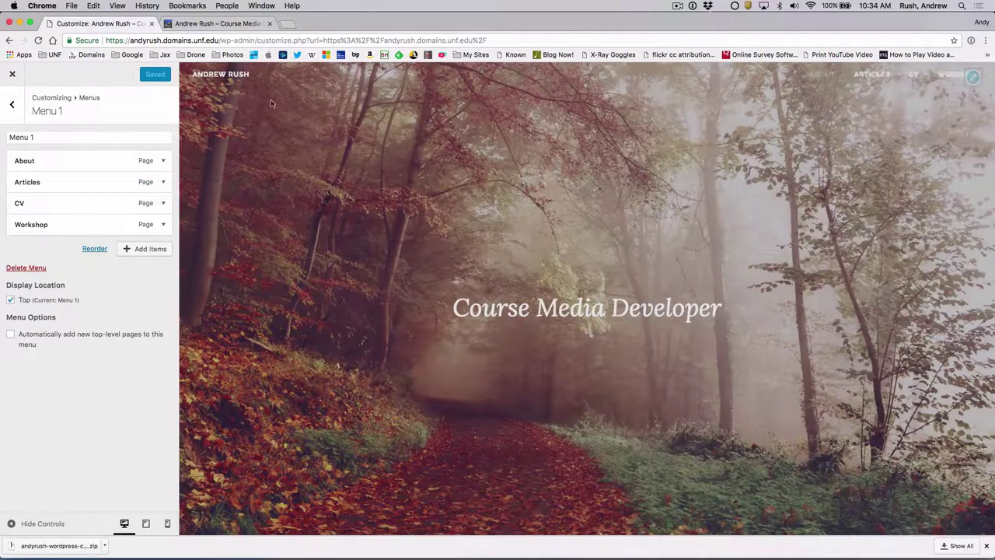
Step: Close the Customizer and look over the live site's home page
{"action": "left_click", "coordinate": [11, 74]}
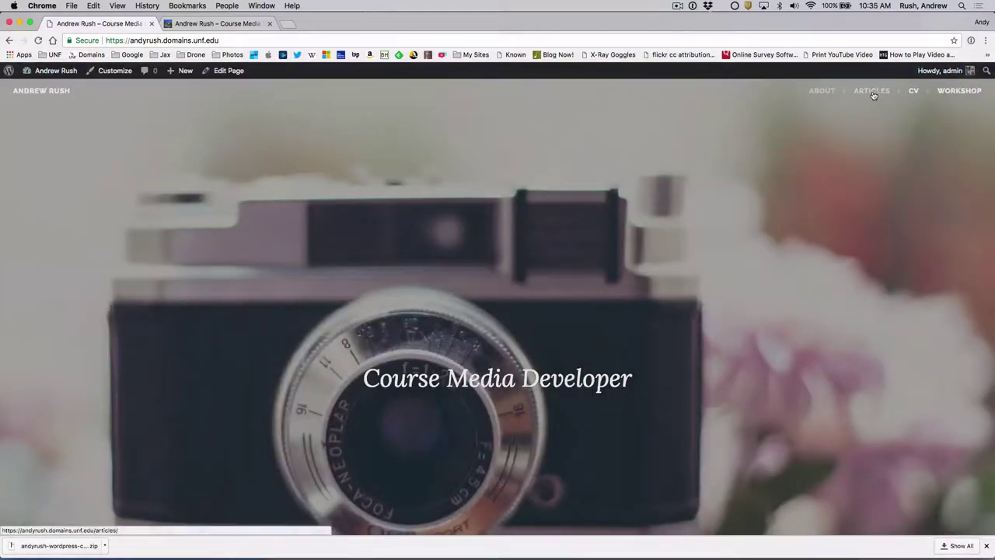
{"action": "scroll", "coordinate": [673, 277], "scroll_direction": "down", "scroll_amount": 5}
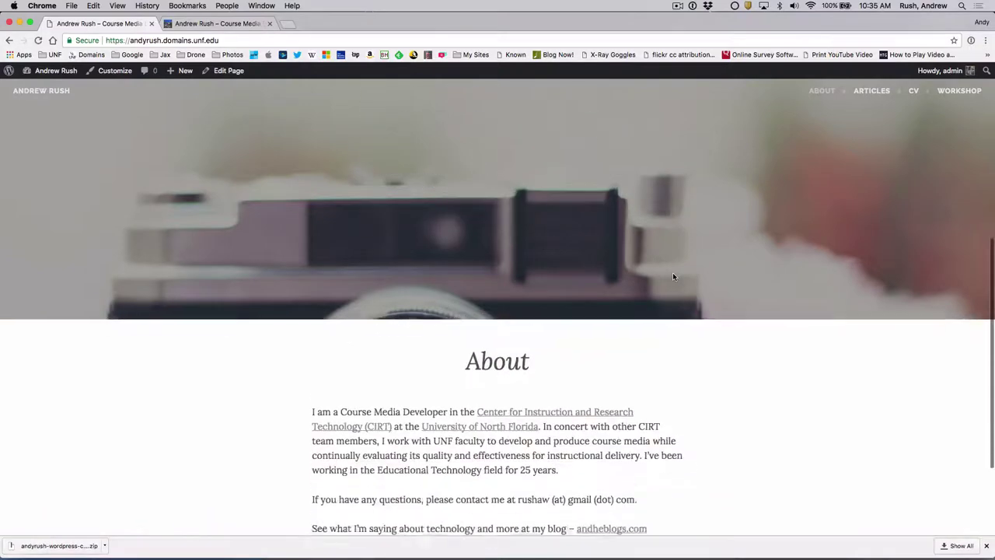
{"action": "scroll", "coordinate": [672, 274], "scroll_direction": "up", "scroll_amount": 8}
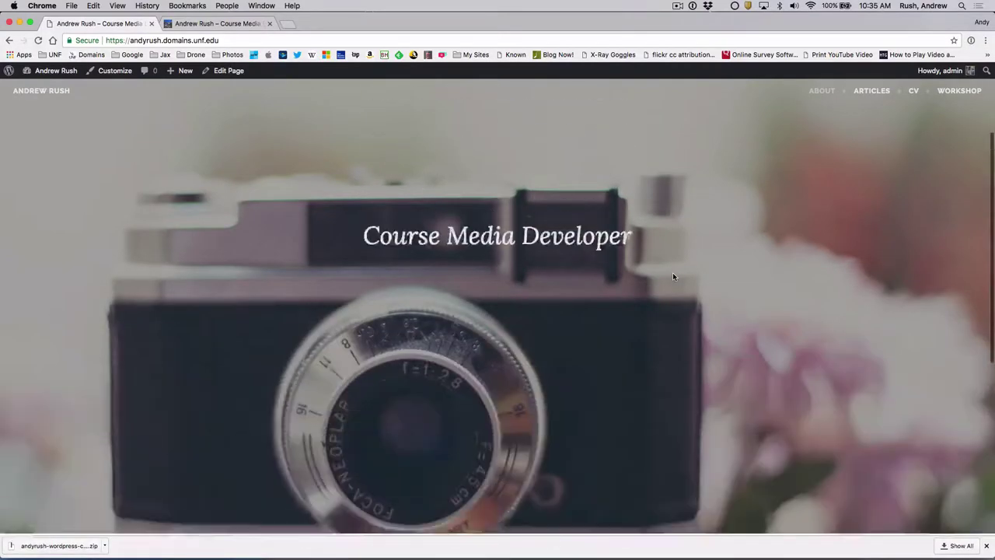
Step: Open Articles from the header menu and browse its listed posts, such as Hello world!
{"action": "left_click", "coordinate": [871, 92]}
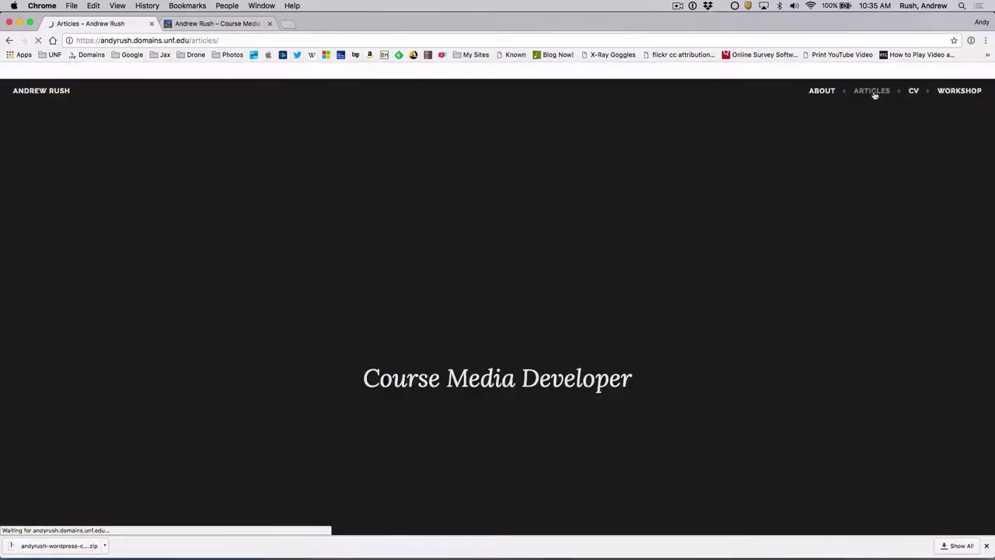
{"action": "scroll", "coordinate": [636, 321], "scroll_direction": "down", "scroll_amount": 5}
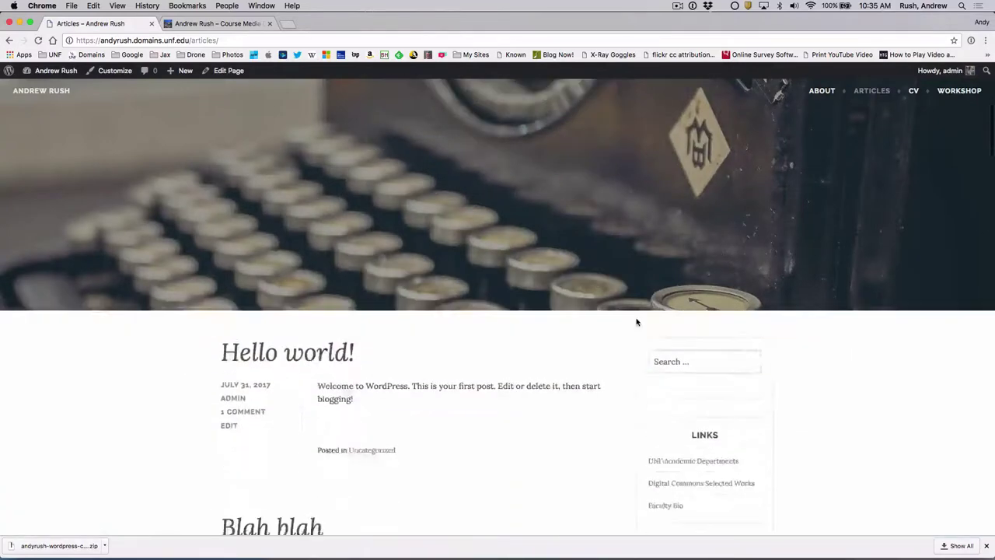
{"action": "scroll", "coordinate": [636, 321], "scroll_direction": "down", "scroll_amount": 15}
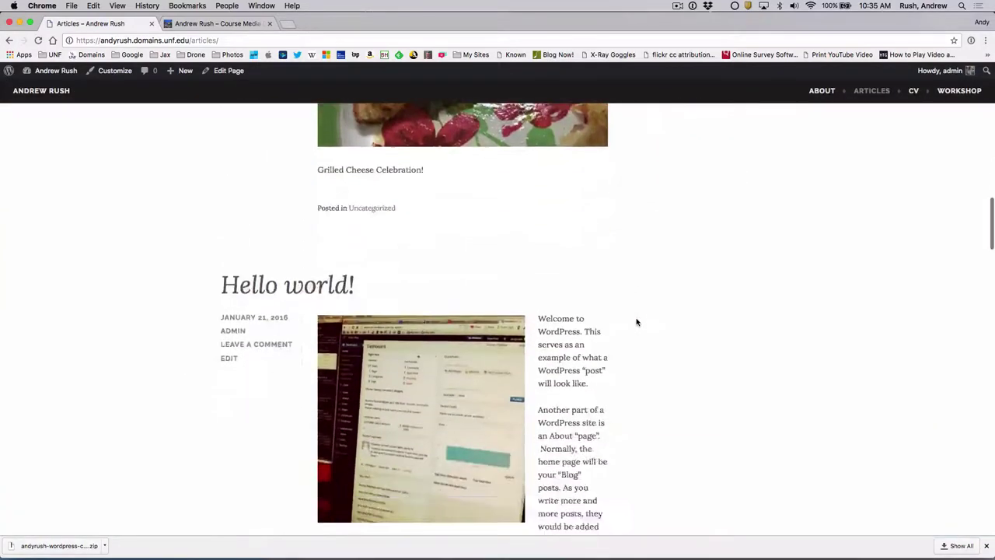
{"action": "scroll", "coordinate": [636, 321], "scroll_direction": "down", "scroll_amount": 5}
{"action": "scroll", "coordinate": [635, 321], "scroll_direction": "up", "scroll_amount": 20}
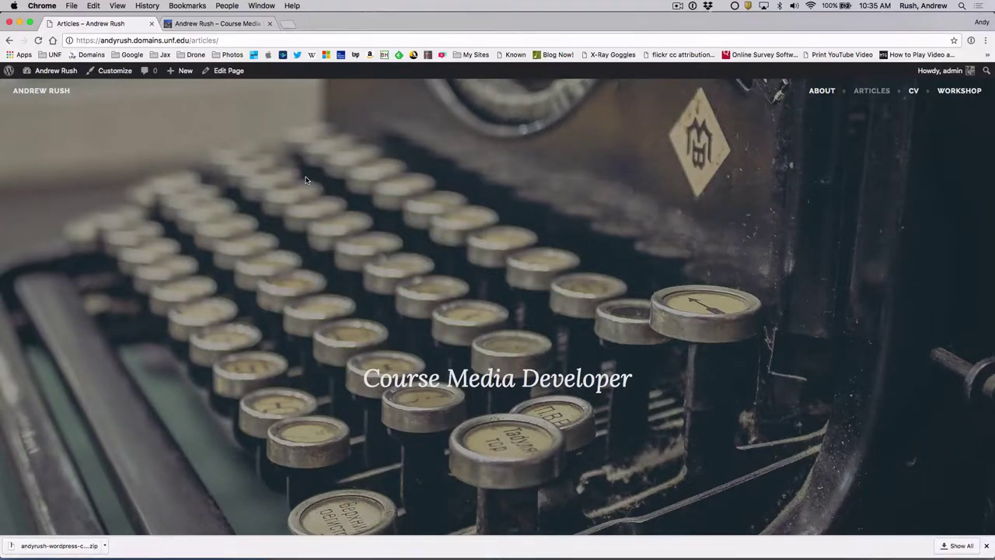
{"action": "left_click", "coordinate": [220, 24]}
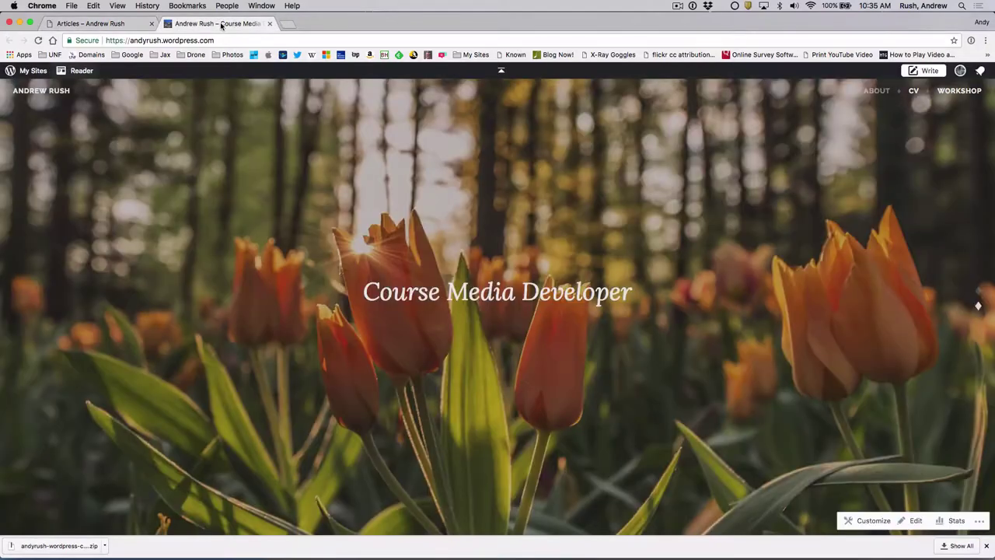
{"action": "left_click", "coordinate": [109, 24]}
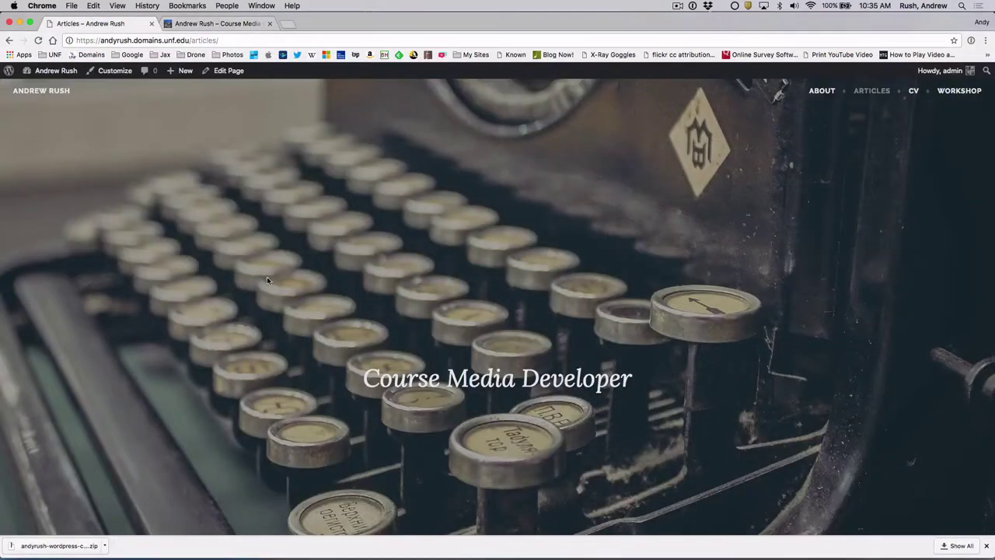